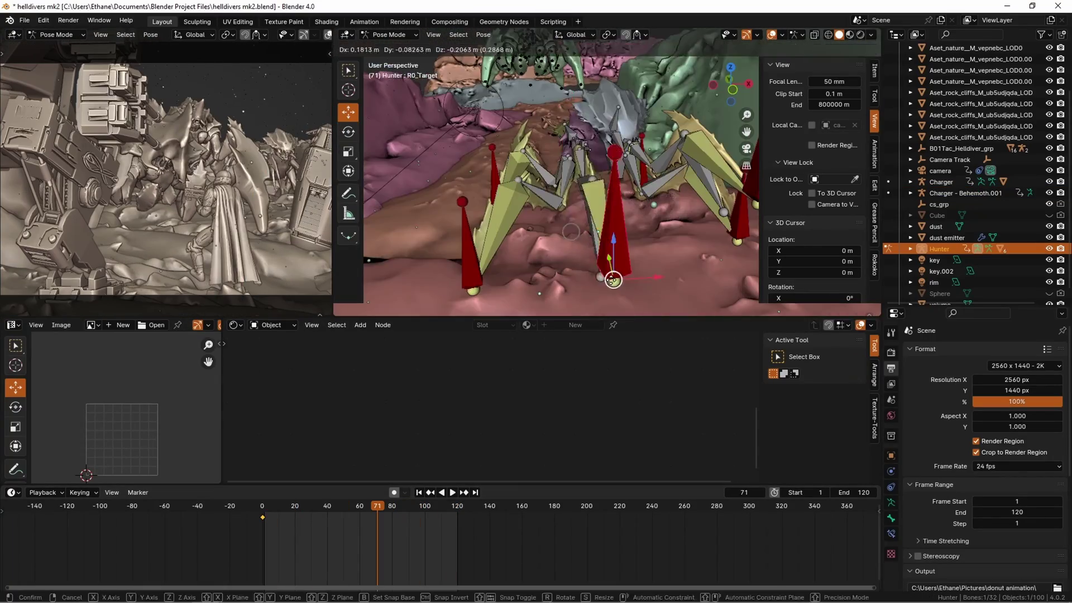
Step: Outline the kneeling soldier with a dashed red oval and loop the flying creature, undoing a stray stroke
left_click(613, 279)
middle_click_drag(613, 280, 537, 201)
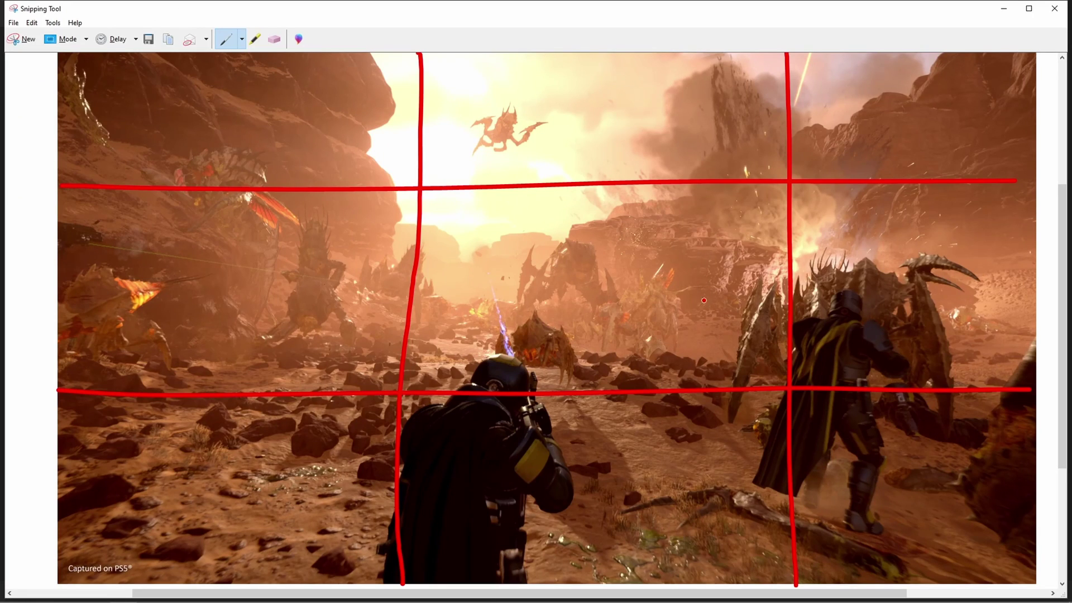
left_click_drag(542, 584, 368, 577)
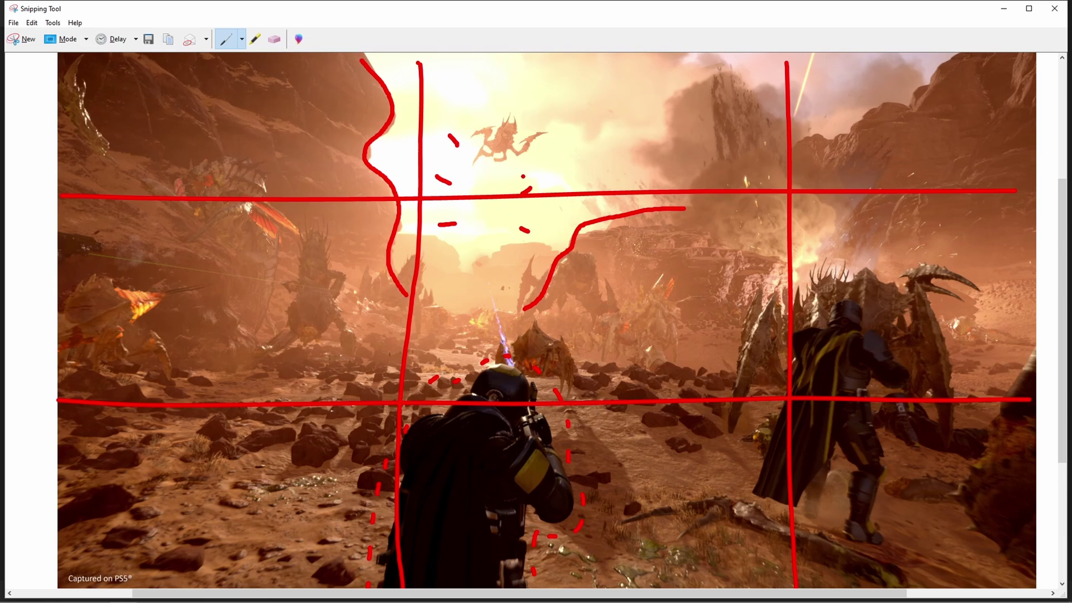
left_click_drag(466, 151, 459, 105)
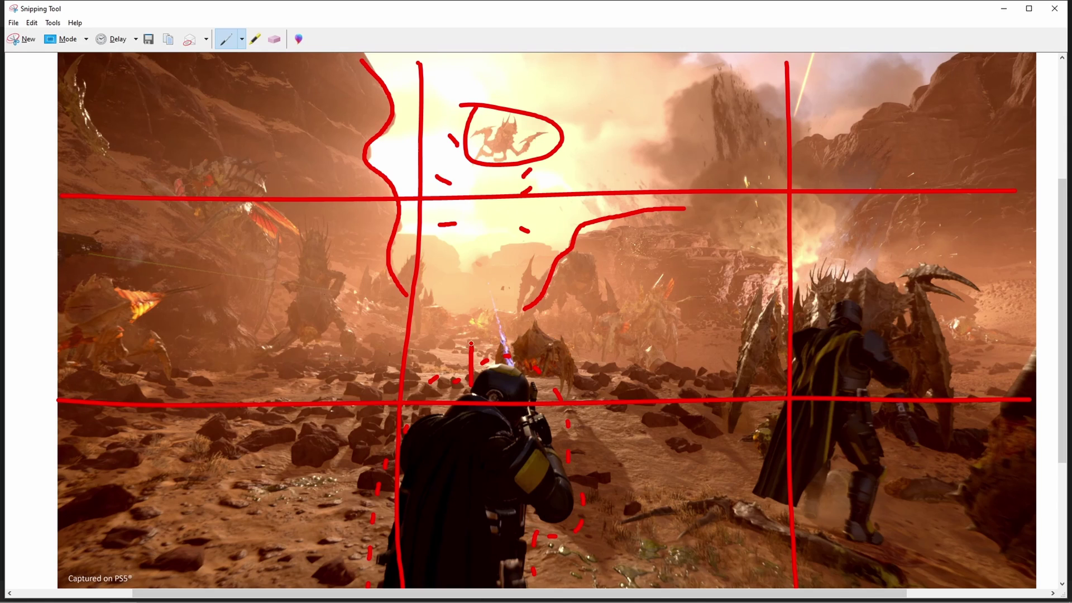
key("ctrl+z")
scroll(134, 313, "down", 1)
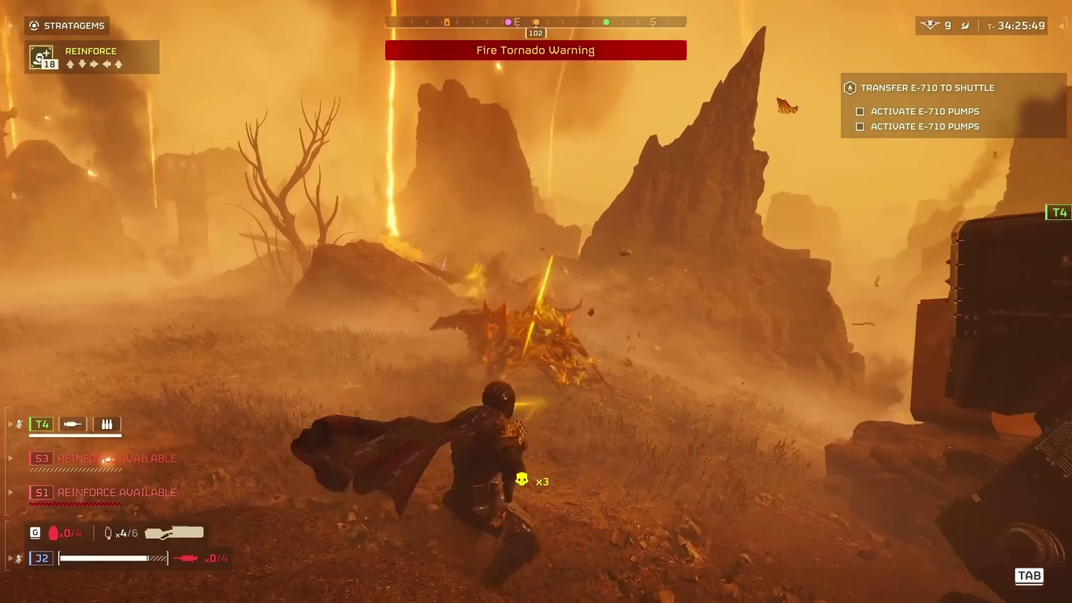
Step: Loop the foreground rocks in red and trace a wavy line down the left cliff
left_click_drag(304, 416, 313, 420)
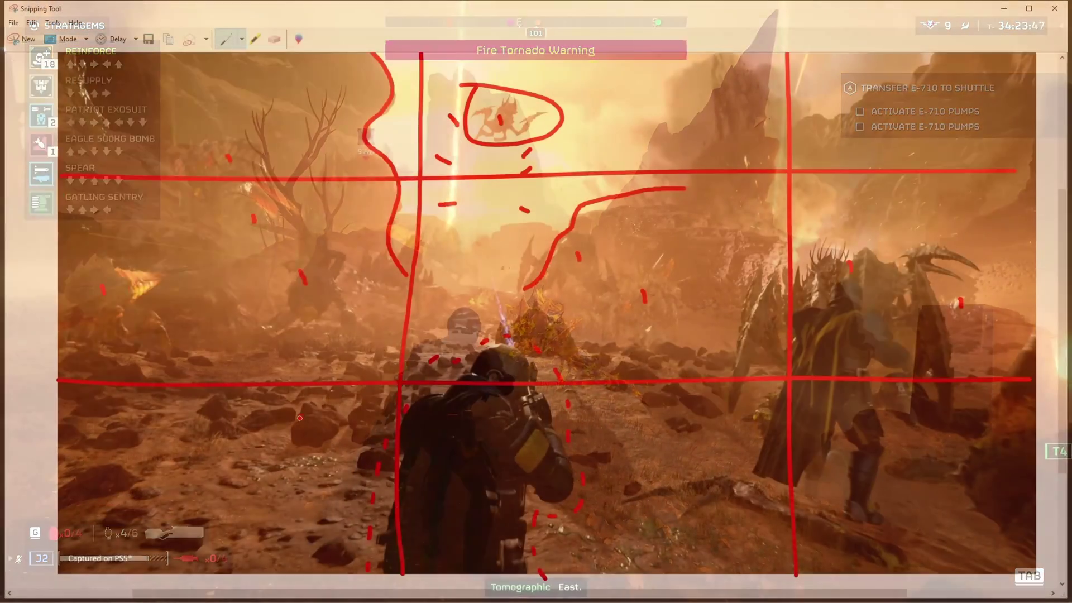
left_click_drag(661, 439, 620, 466)
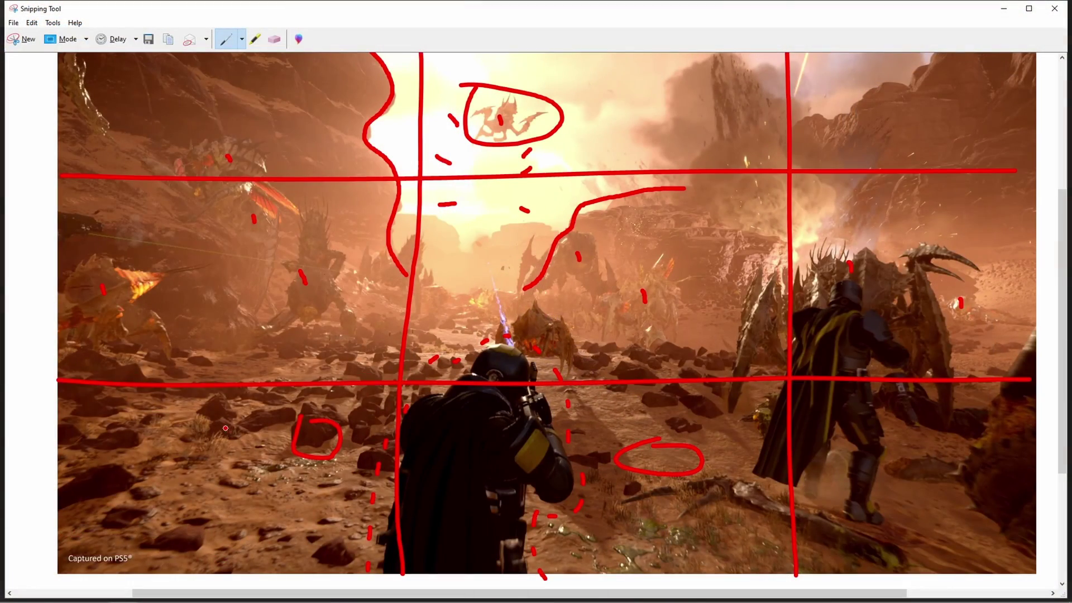
left_click_drag(230, 420, 237, 412)
left_click_drag(296, 61, 342, 253)
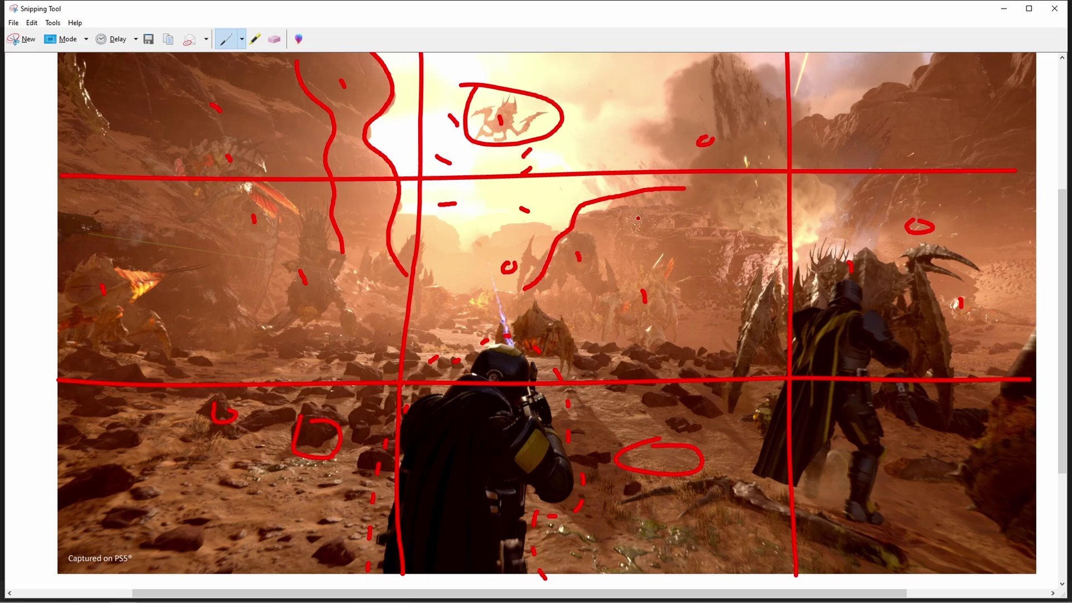
Step: Mark the creature behind the soldier and circle three rule-of-thirds grid intersections
left_click_drag(362, 284, 358, 285)
left_click_drag(994, 424, 1003, 503)
left_click_drag(522, 358, 537, 331)
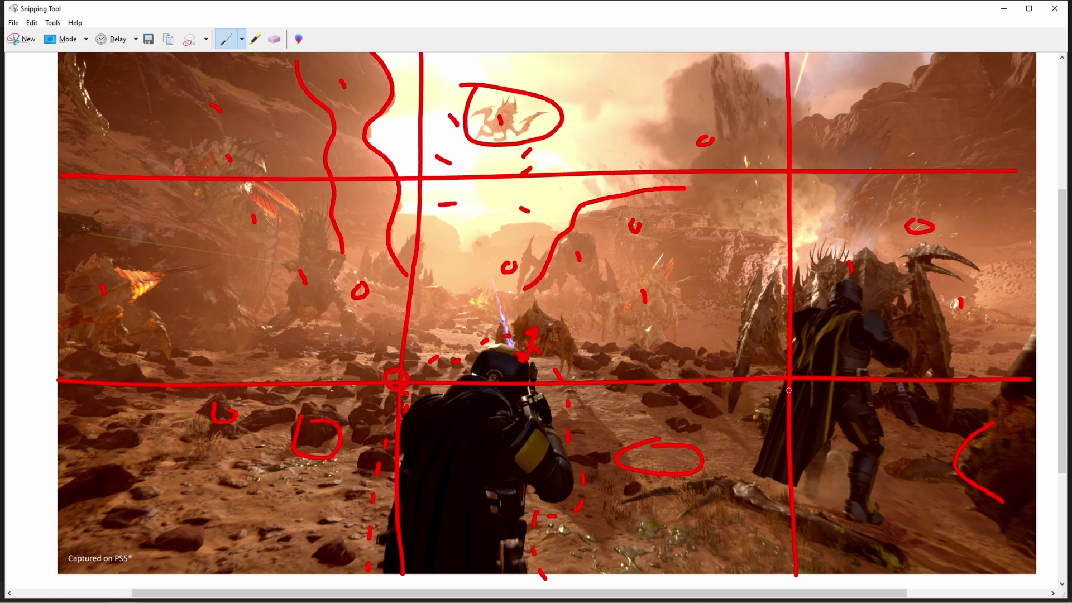
left_click_drag(789, 390, 787, 390)
left_click_drag(423, 192, 422, 190)
left_click_drag(793, 164, 791, 184)
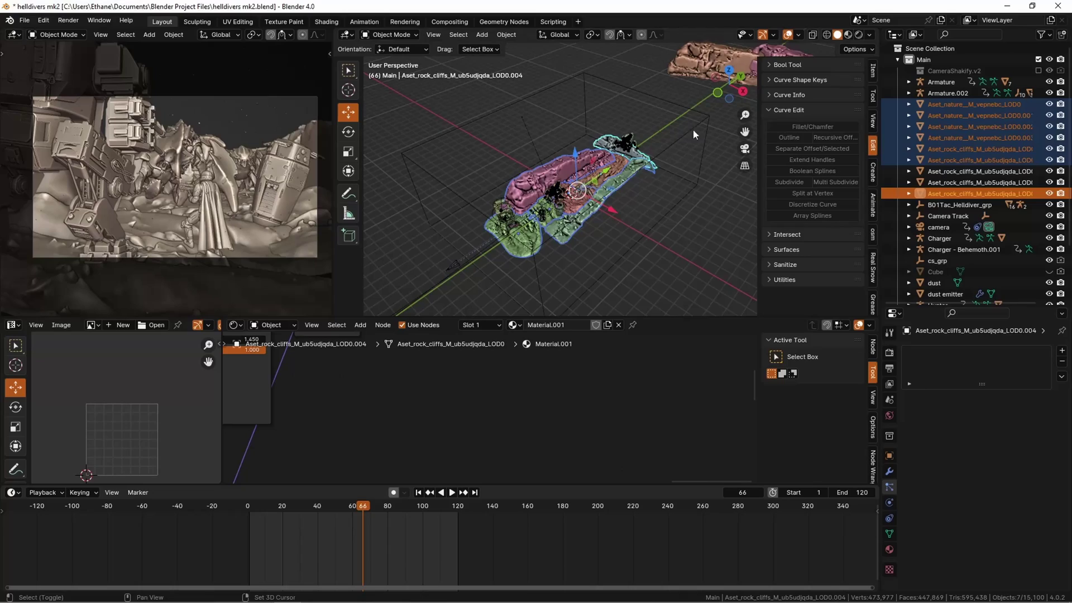
Step: Select the cliff rock meshes, isolate them in Local View, and show them in Material Preview
left_click(689, 79)
middle_click_drag(688, 79, 709, 71)
left_click(714, 68, "shift")
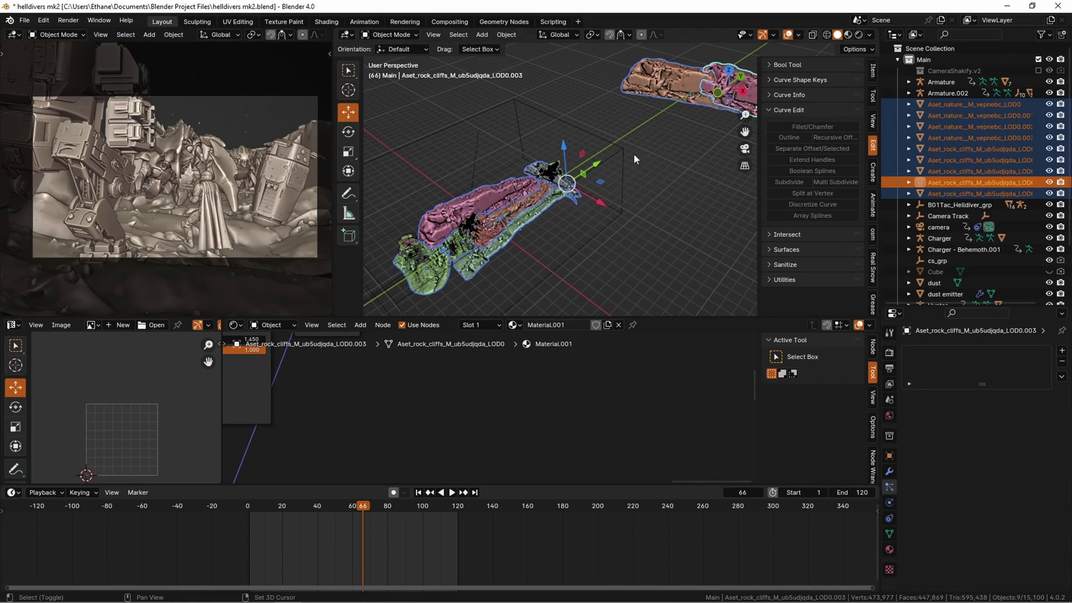
key("KP_Divide")
middle_click_drag(699, 188, 645, 239)
left_click(631, 242)
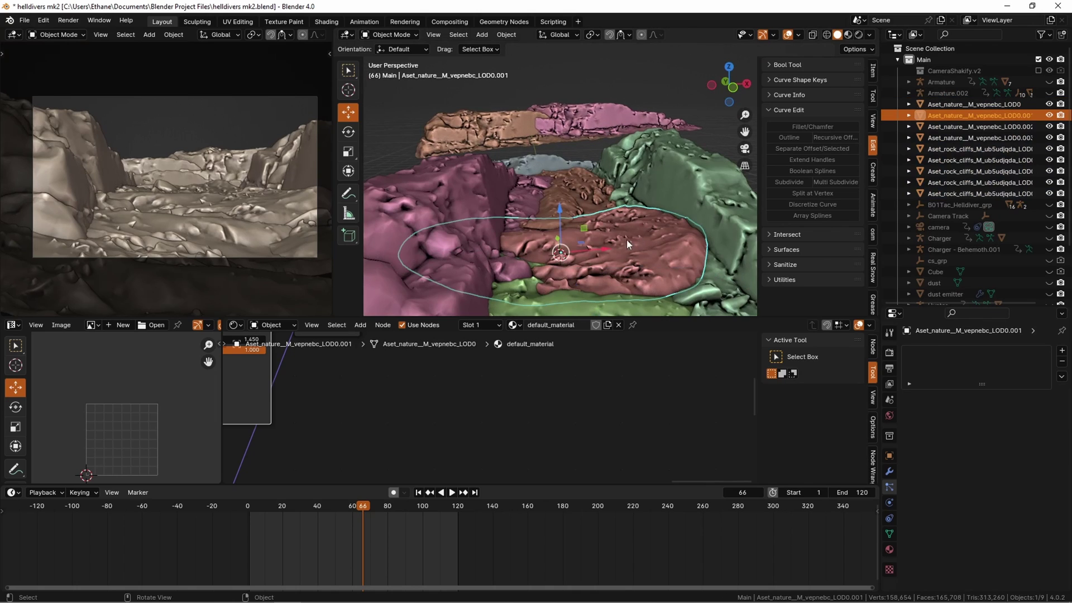
left_click(847, 36)
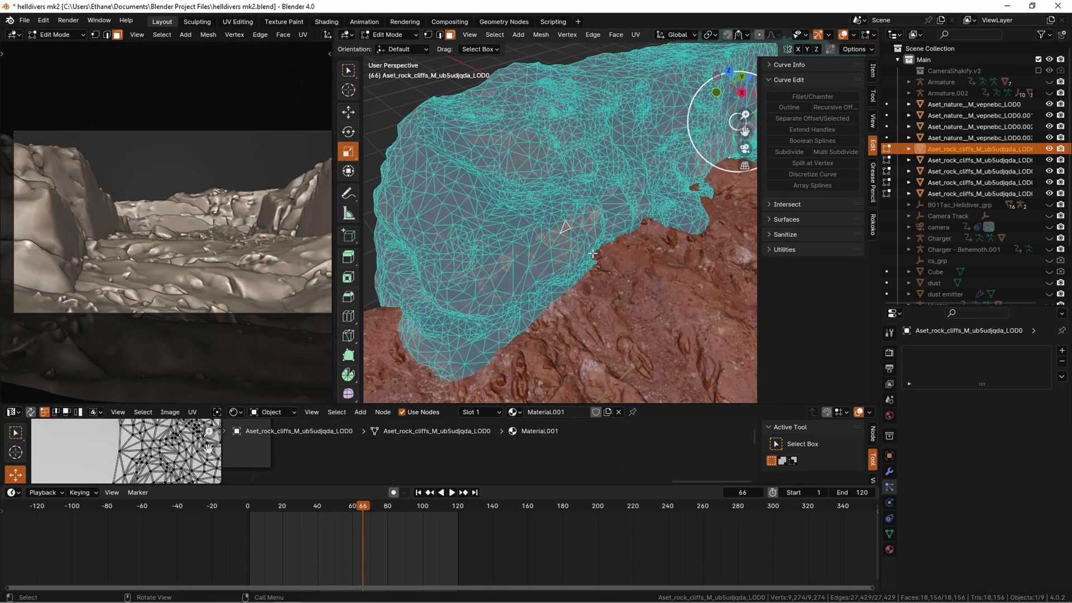
Step: Rotate the red sandstone rock around its Z axis with the Rotate tool
middle_click_drag(638, 264, 630, 240)
left_click(348, 132)
scroll(592, 262, "up", 3)
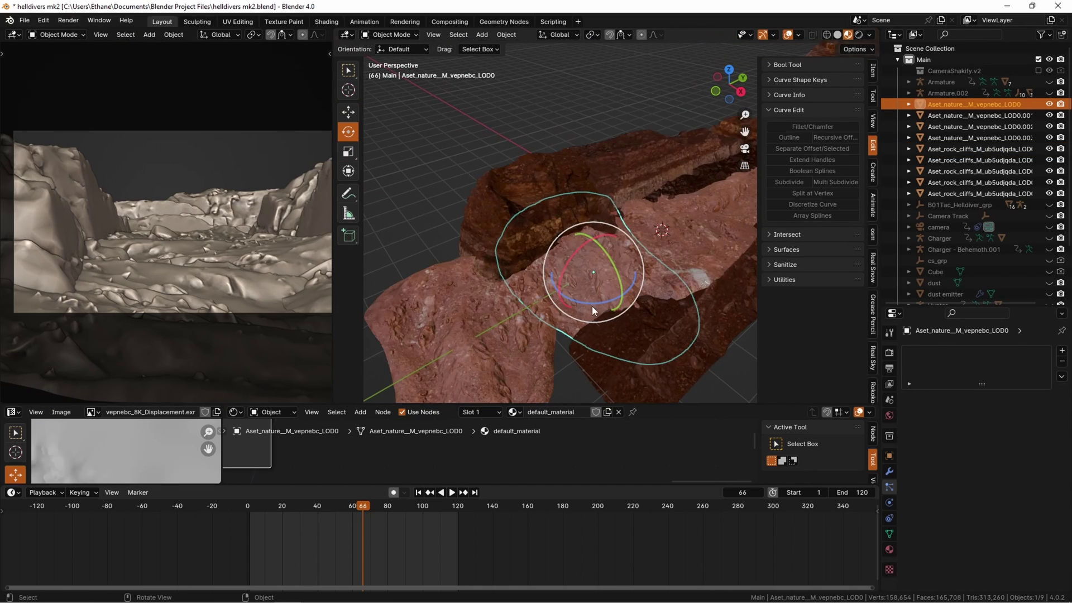
mouse_move(620, 279)
left_mouse_down()
mouse_move(576, 273)
mouse_move(603, 283)
left_mouse_up()
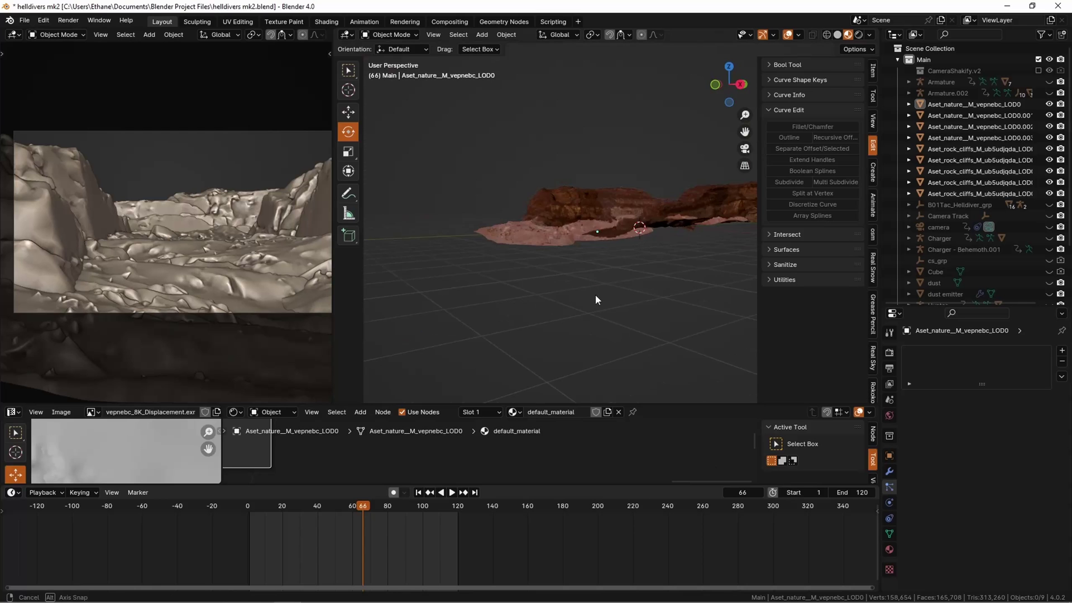
left_click(602, 248)
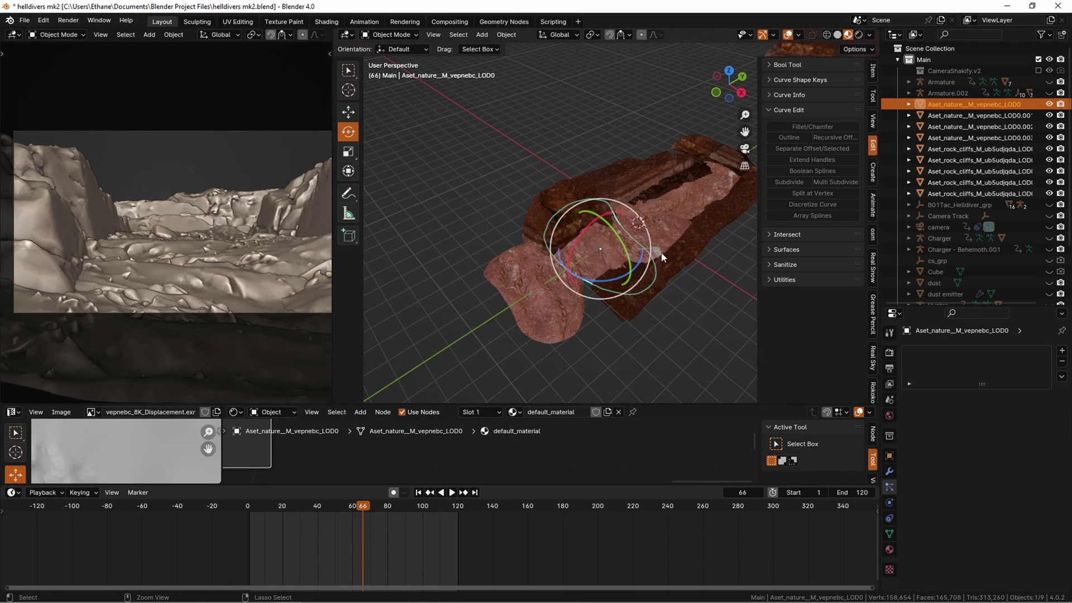
scroll(633, 274, "up", 3)
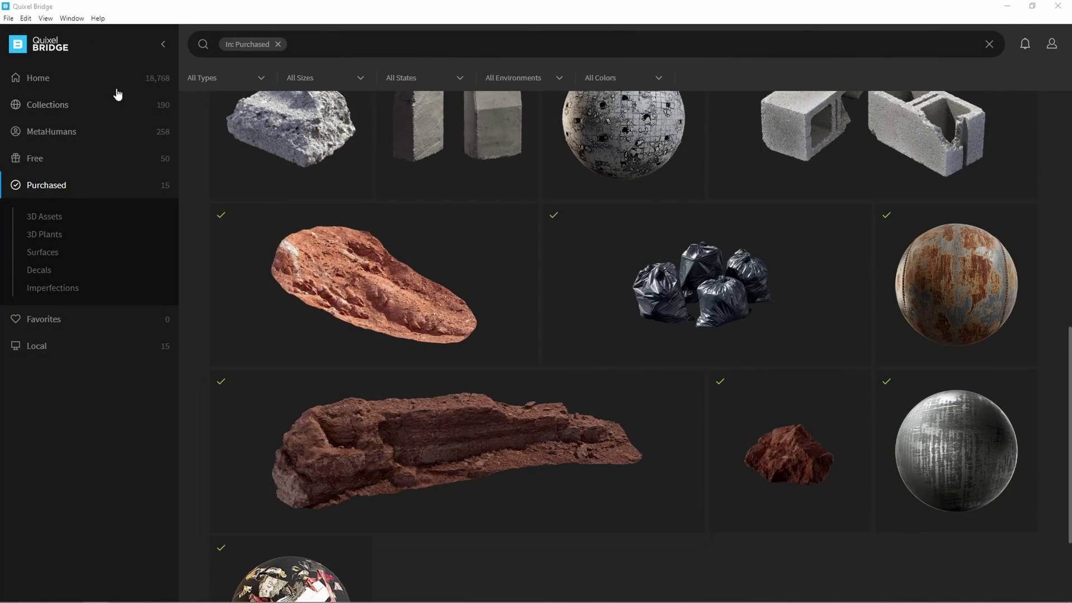
Step: Go to Bridge's Purchased assets and open the Quarry Outcrop rock's details
left_click(43, 51)
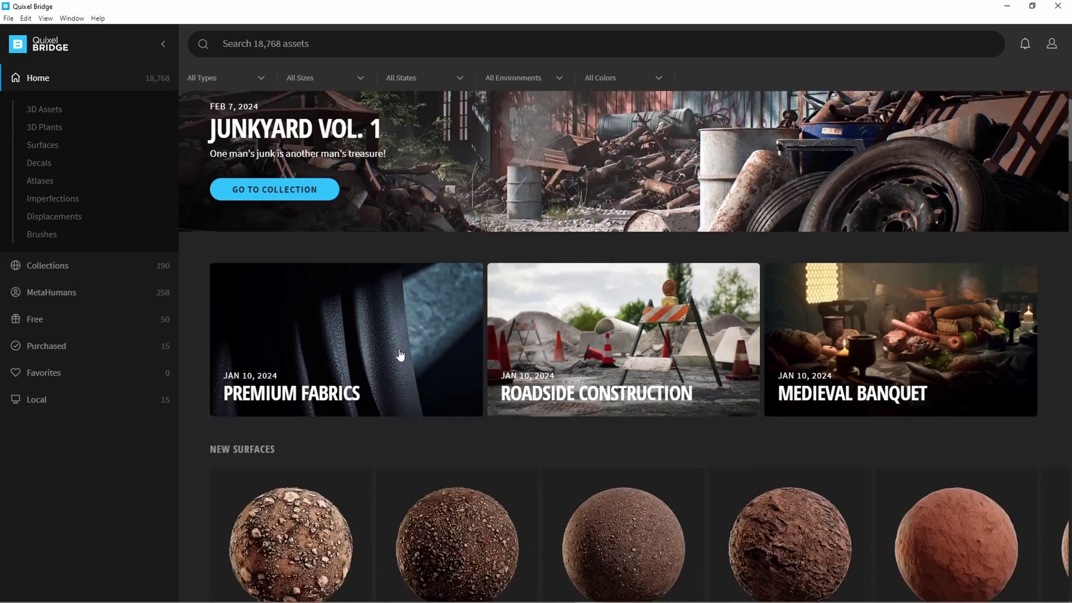
scroll(350, 405, "down", 3)
scroll(351, 404, "down", 5)
scroll(330, 366, "down", 5)
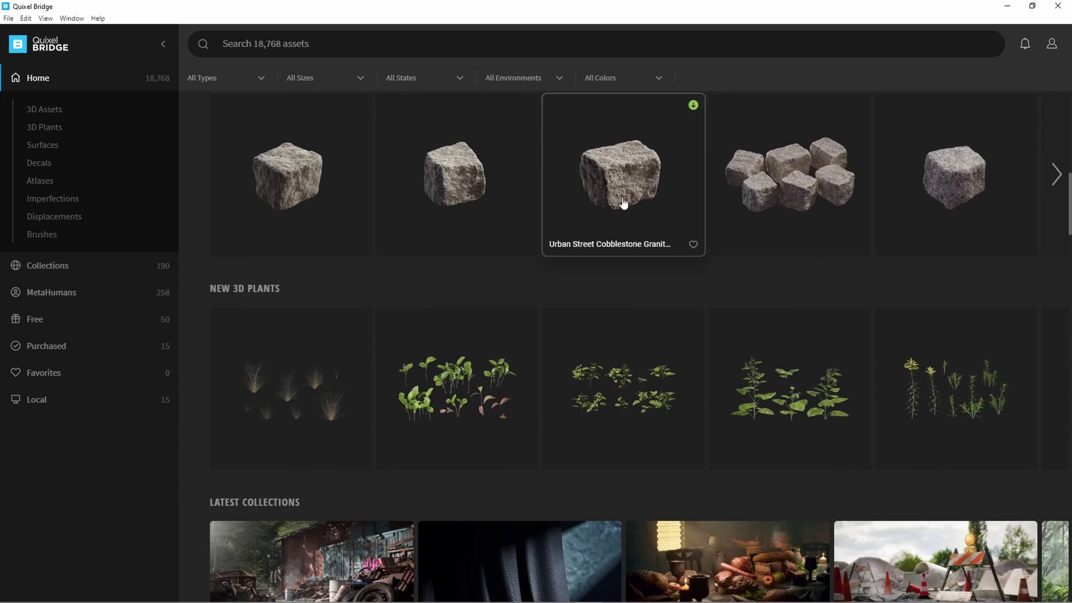
left_click(88, 346)
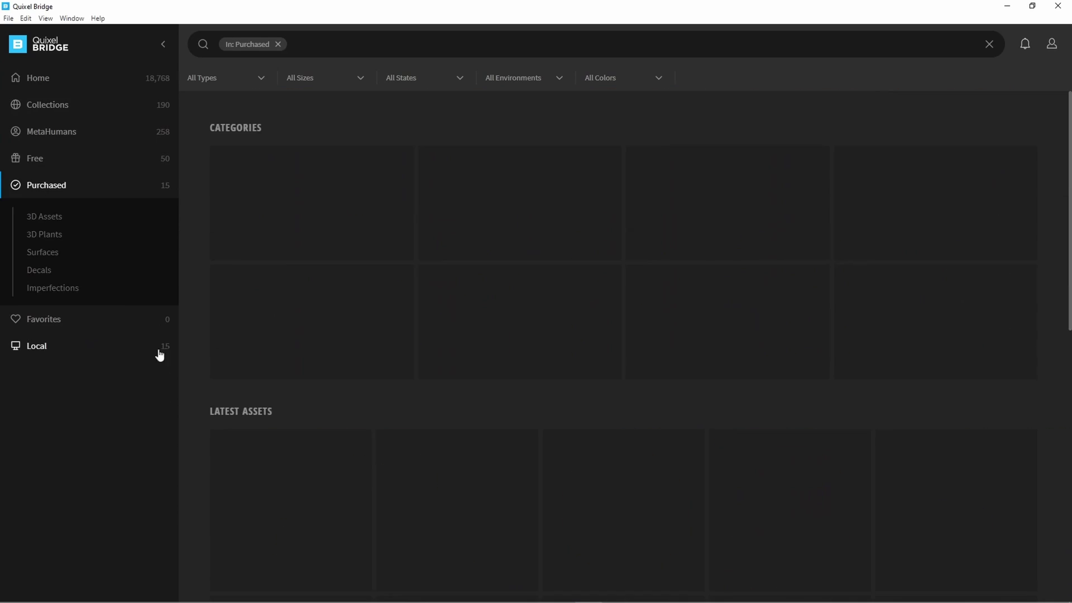
scroll(492, 378, "down", 10)
left_click(475, 373)
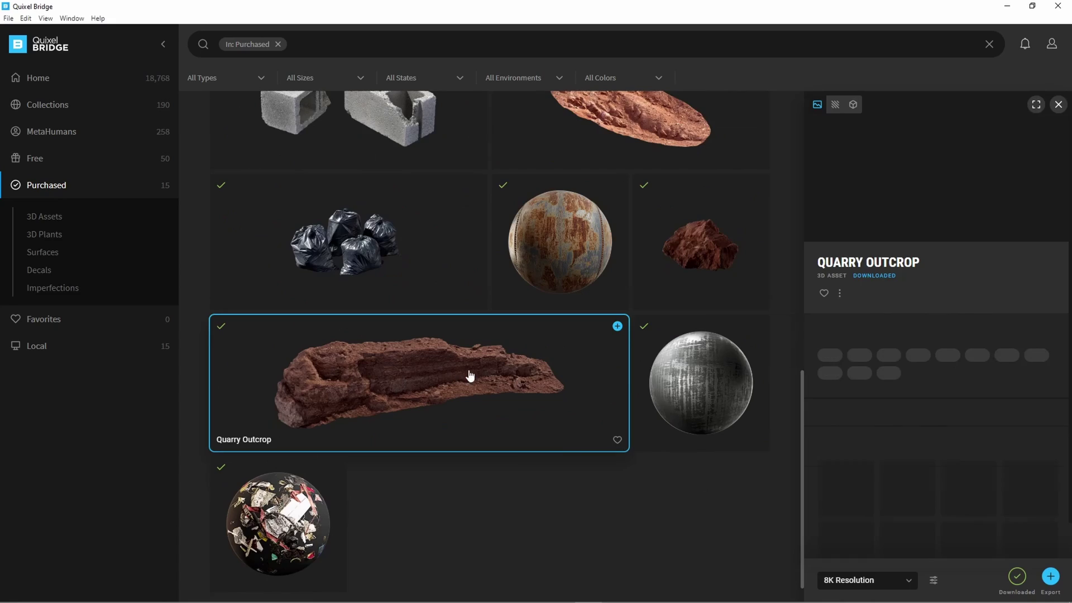
Step: Compare it with the Canyon Sandstone rock, then return to Quarry Outcrop's details
scroll(923, 184, "down", 2)
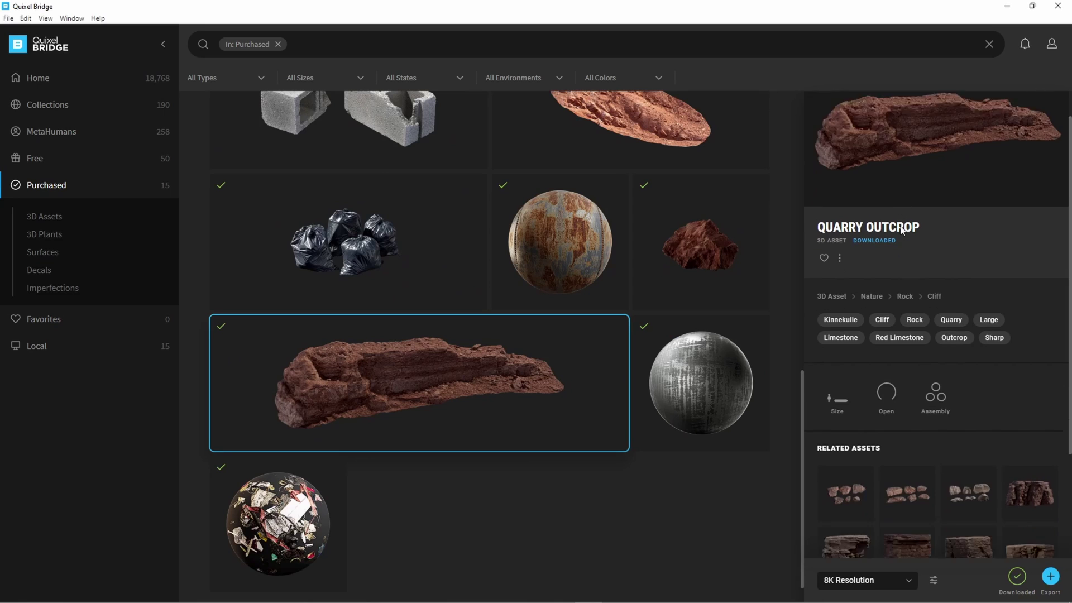
scroll(907, 285, "down", 1)
scroll(893, 358, "up", 3)
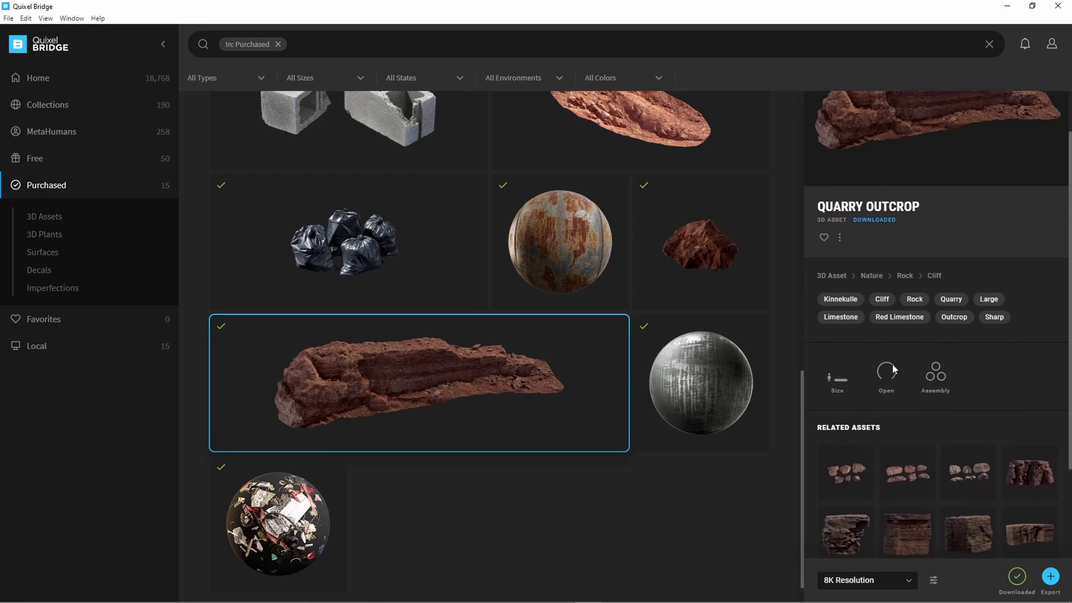
scroll(678, 335, "up", 2)
left_click(648, 240)
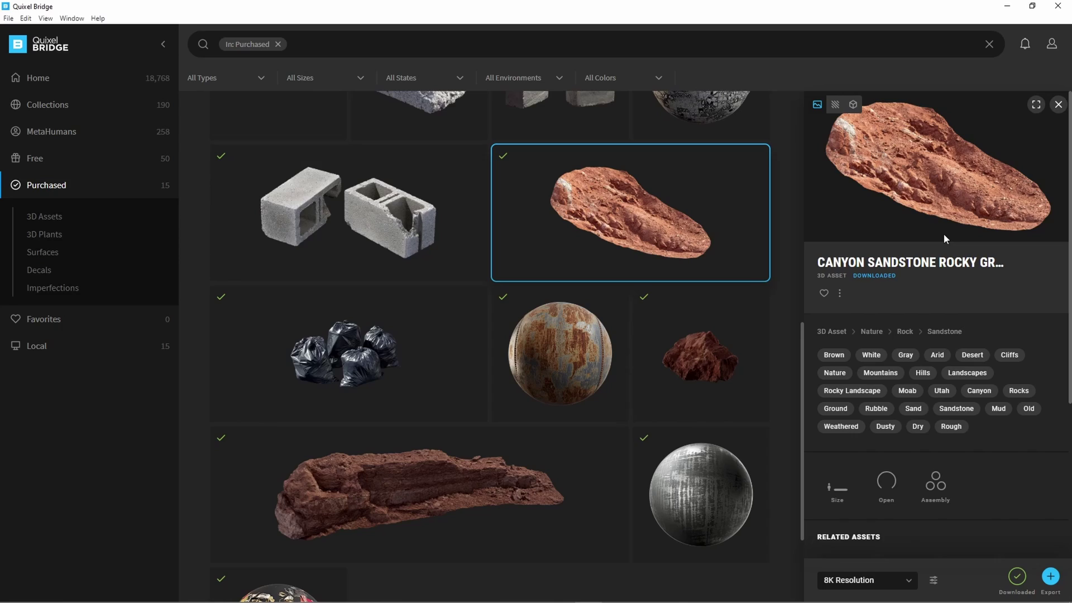
left_click(549, 476)
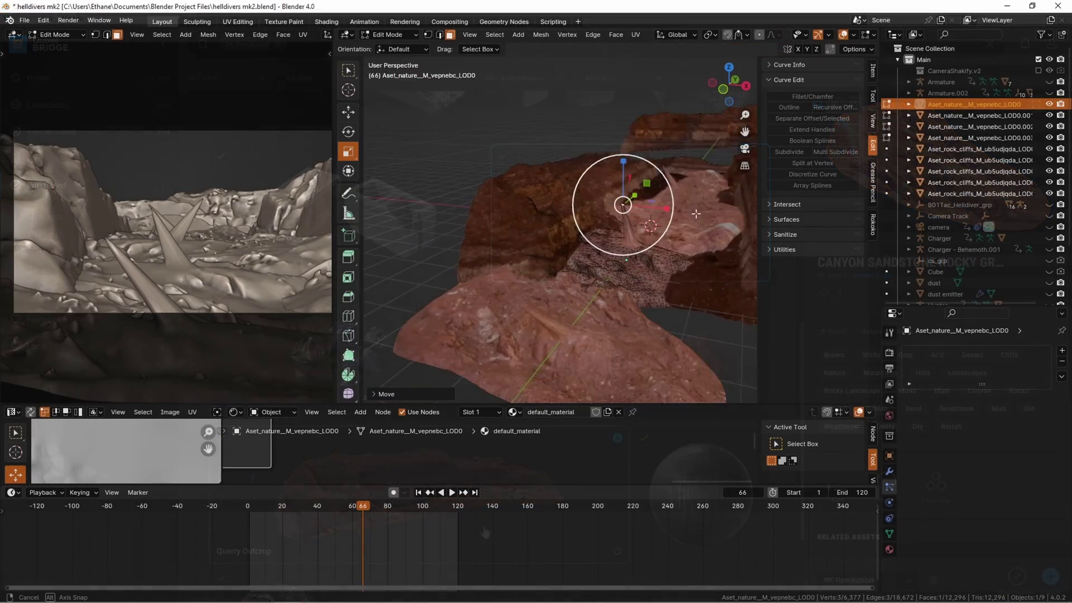
Step: Make a linked duplicate of the rock slab and lift it upward with the Move tool
left_click(702, 211)
key("Tab")
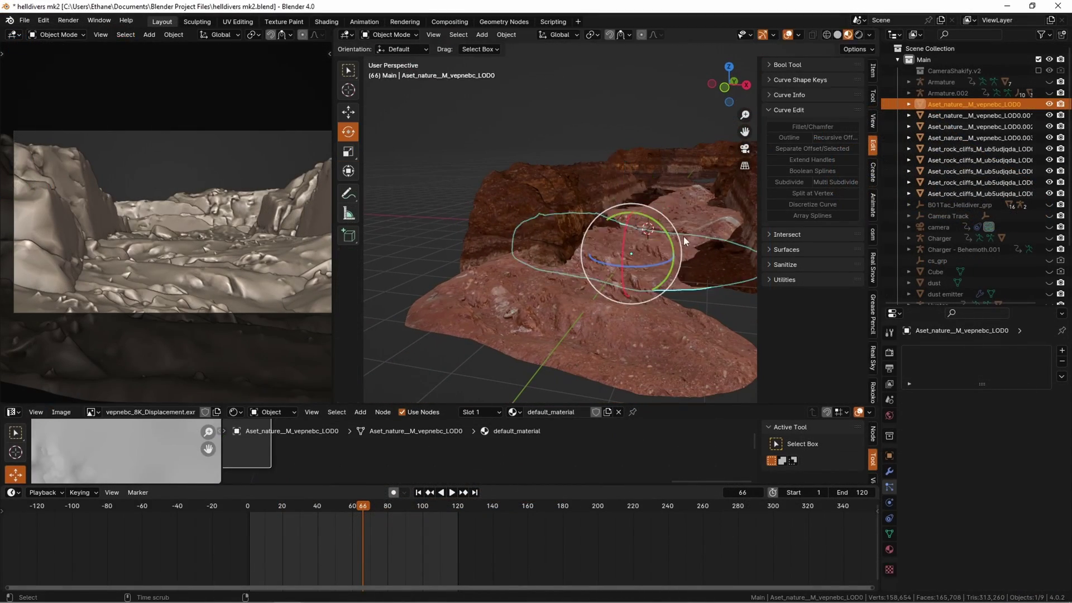
key("alt+d")
left_click(349, 132)
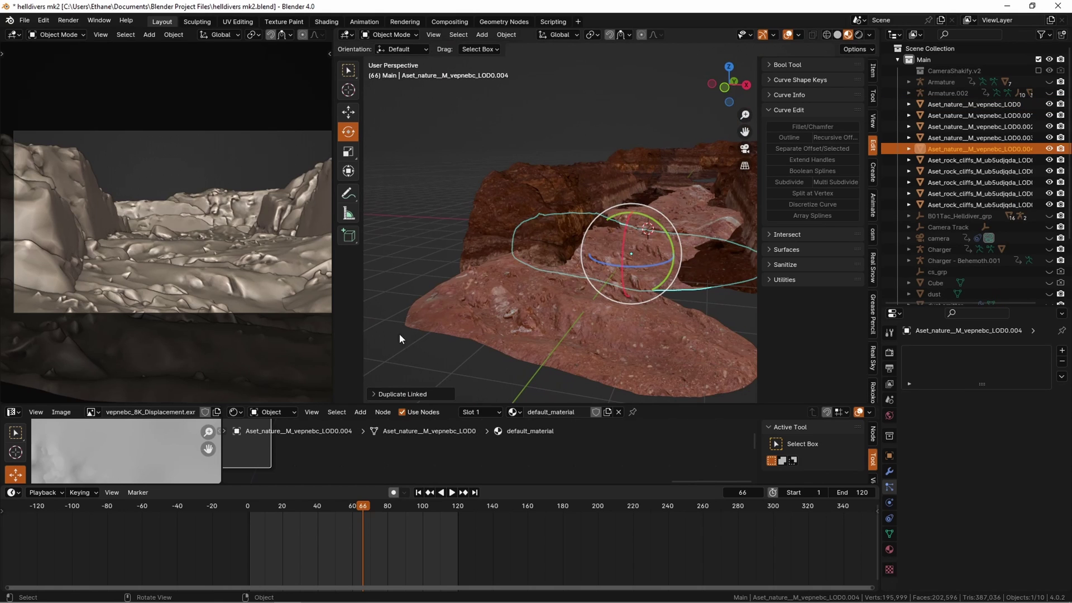
left_click(393, 394)
left_click(352, 112)
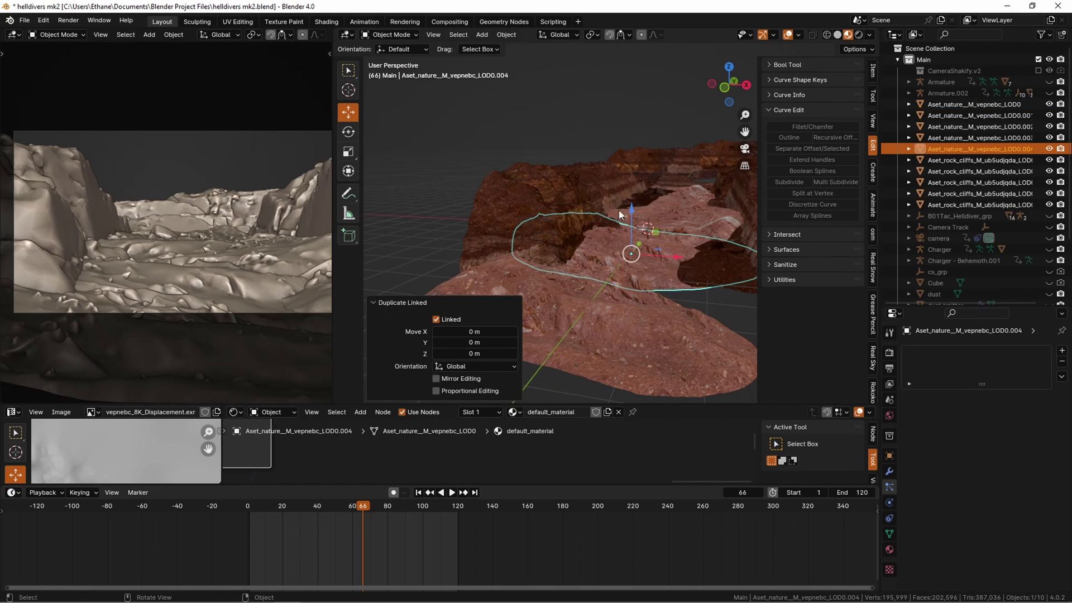
left_click_drag(634, 218, 620, 157)
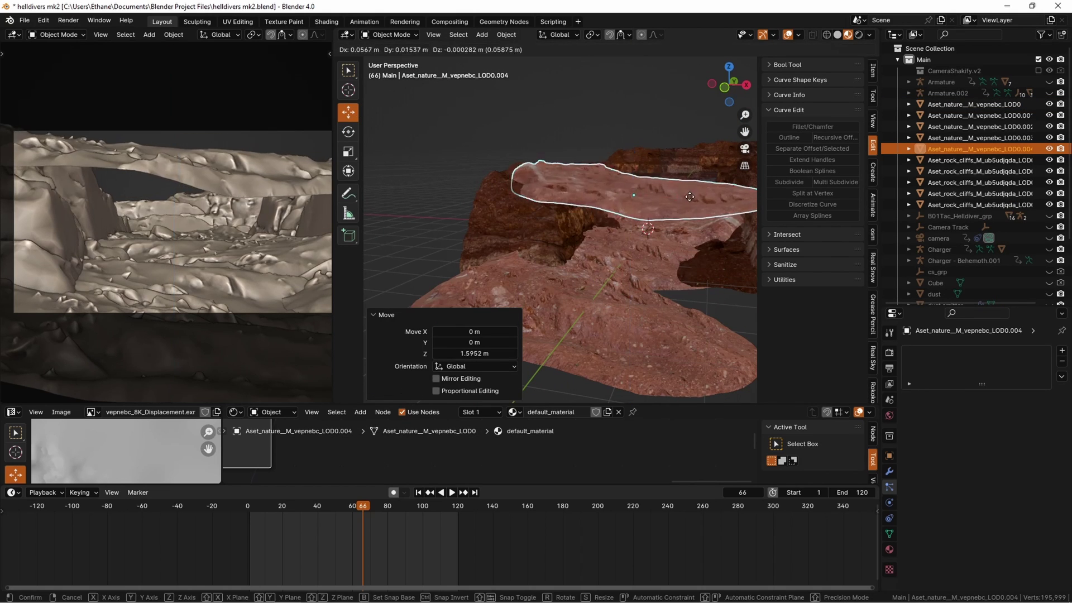
Step: Delete the duplicate slab and view the rocks in solid random-colour shading
middle_click_drag(669, 196, 642, 196)
key("Delete")
scroll(625, 306, "up", 5)
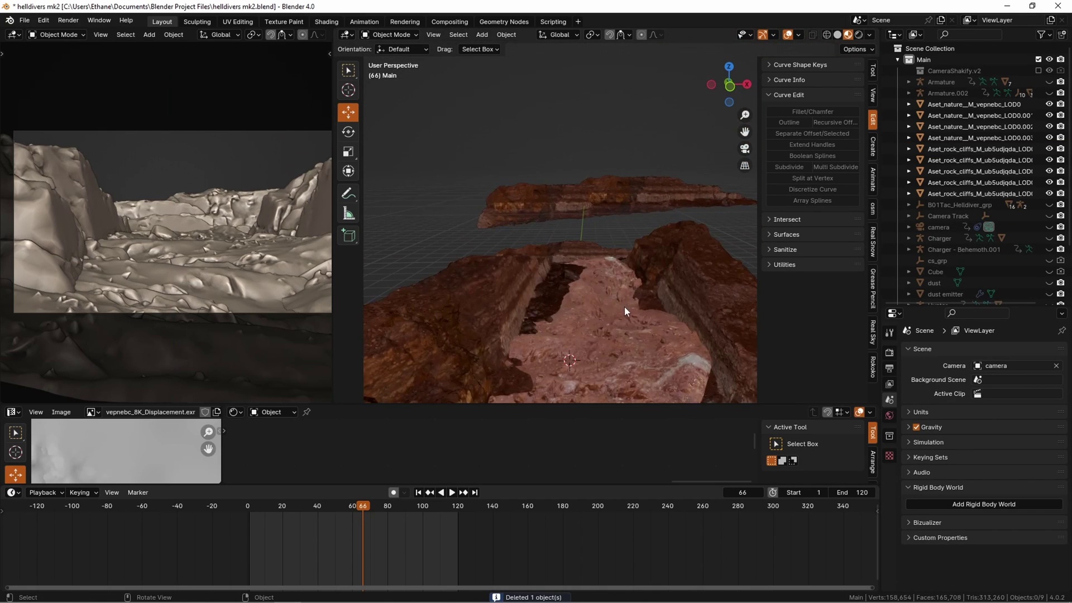
left_click(838, 35)
middle_click_drag(687, 241, 676, 256)
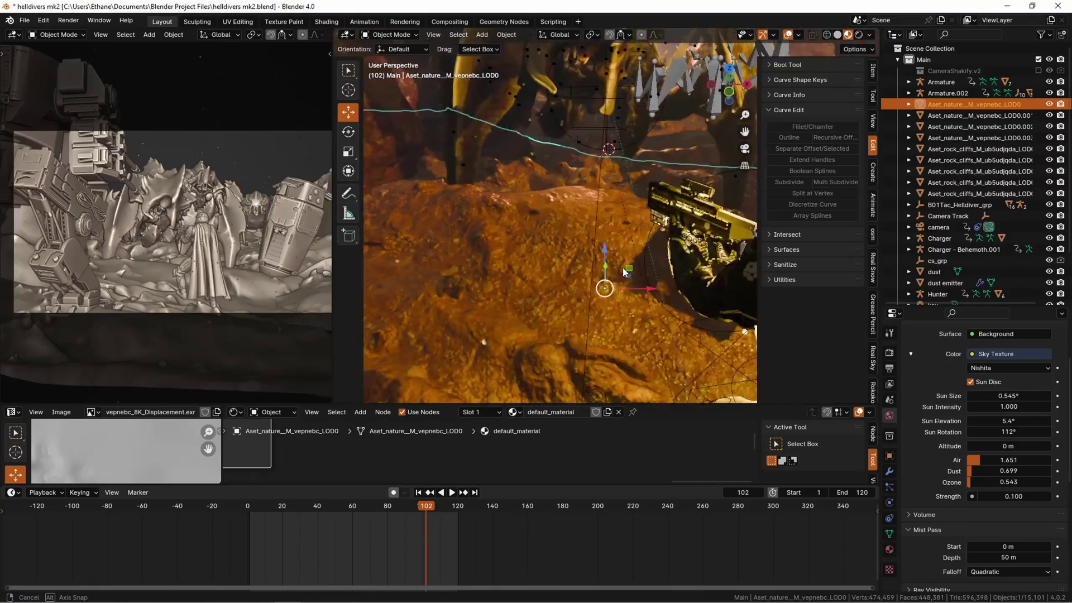
mouse_move(622, 267)
middle_mouse_down()
mouse_move(614, 251)
mouse_move(674, 241)
mouse_move(536, 243)
mouse_move(743, 259)
mouse_move(802, 306)
mouse_move(633, 265)
mouse_move(610, 231)
mouse_move(614, 267)
mouse_move(598, 243)
mouse_move(653, 267)
mouse_move(610, 271)
middle_mouse_up()
Step: Select and frame the LOD0.003 rock, then move its Color Ramp stop from 0.764 to 0.845
left_click(609, 272)
left_click(599, 323)
key("KP_Decimal")
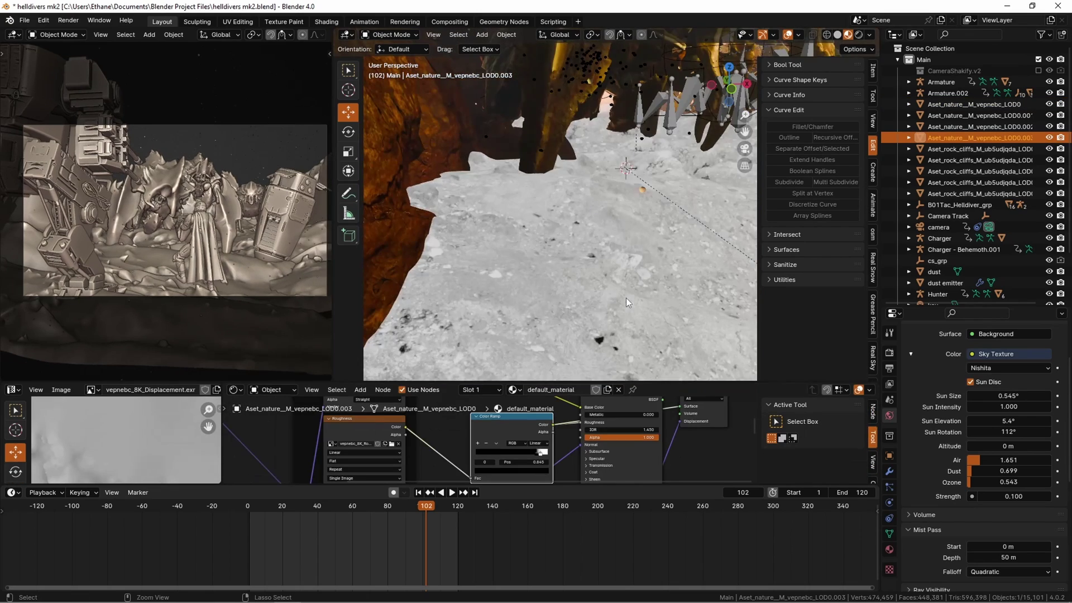
mouse_move(524, 453)
left_mouse_down()
mouse_move(514, 455)
mouse_move(537, 455)
left_mouse_up()
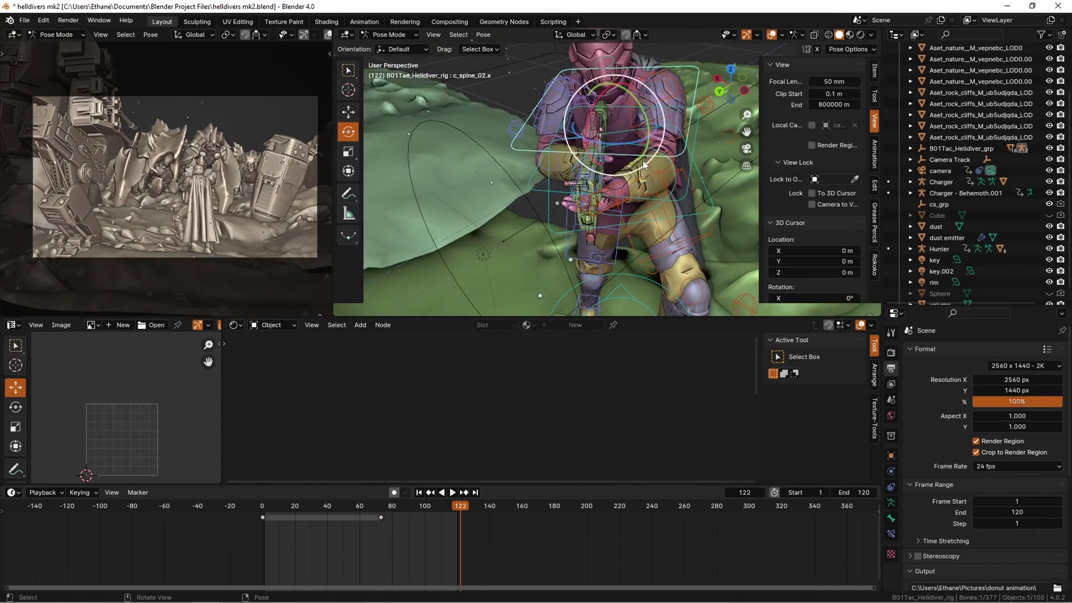
Step: Save the blend file and nudge the selected BodyUp.001 mech bone to a slightly new pose
right_click(644, 164)
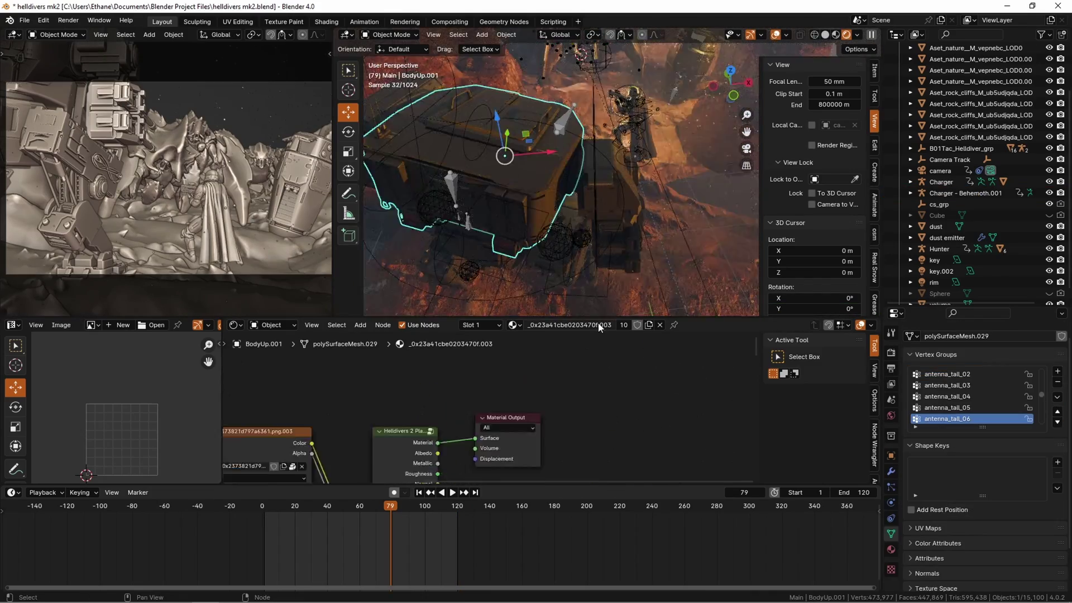
middle_click_drag(565, 184, 599, 169)
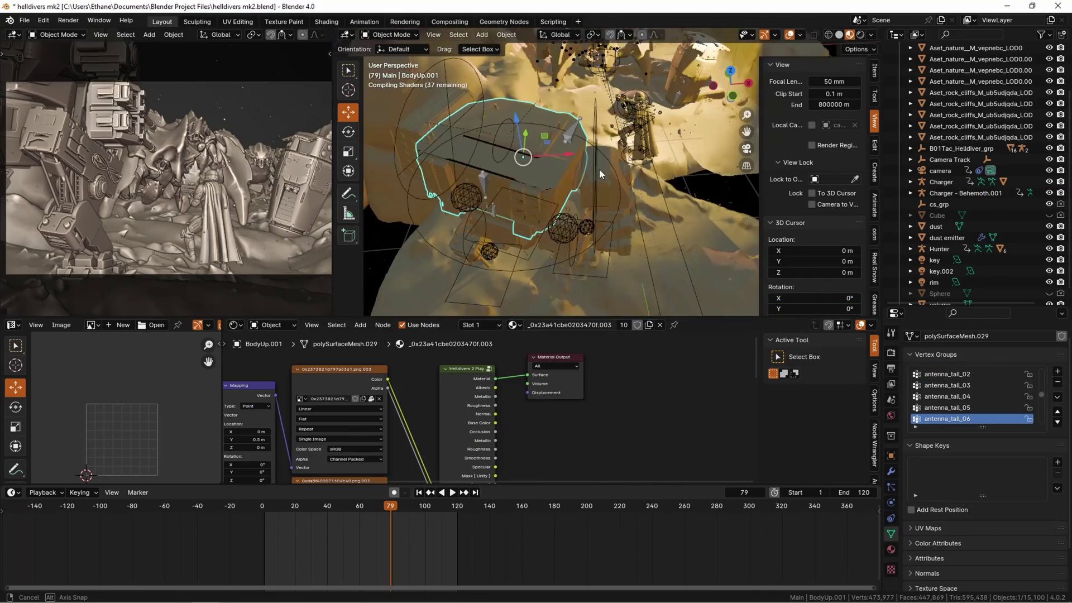
key("ctrl+s")
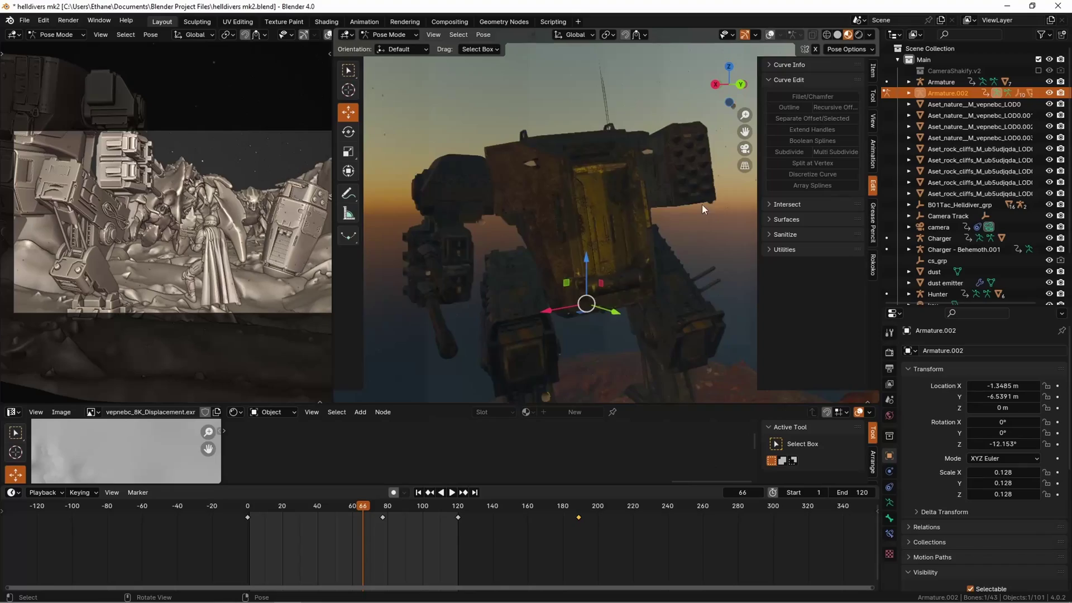
key("g")
left_click(645, 200)
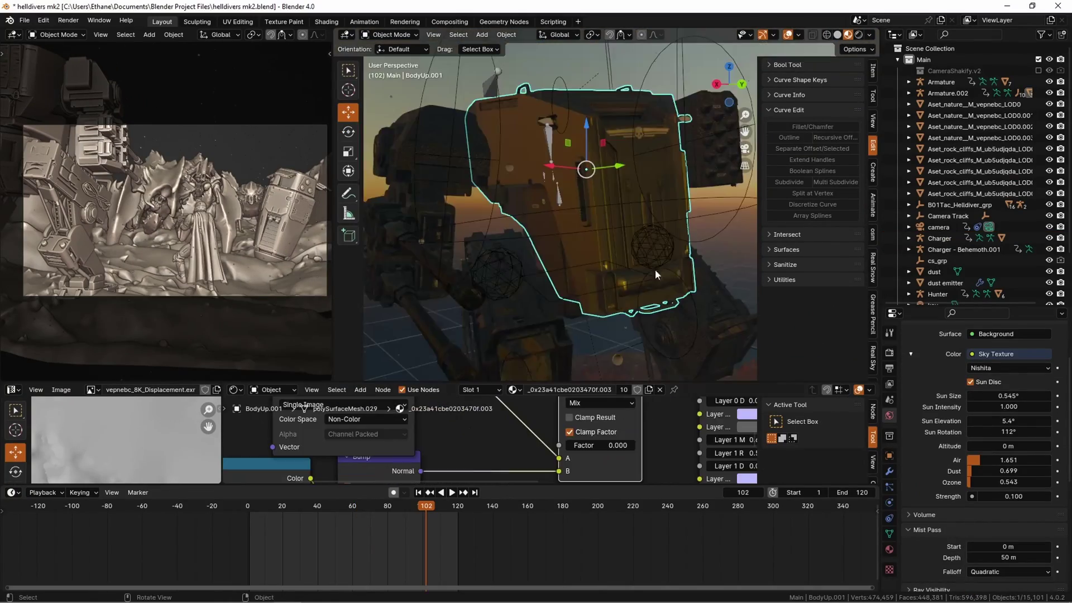
Step: Orbit in close to inspect the mech body's textured surface, then pull back to frame it
middle_click_drag(626, 275, 680, 306)
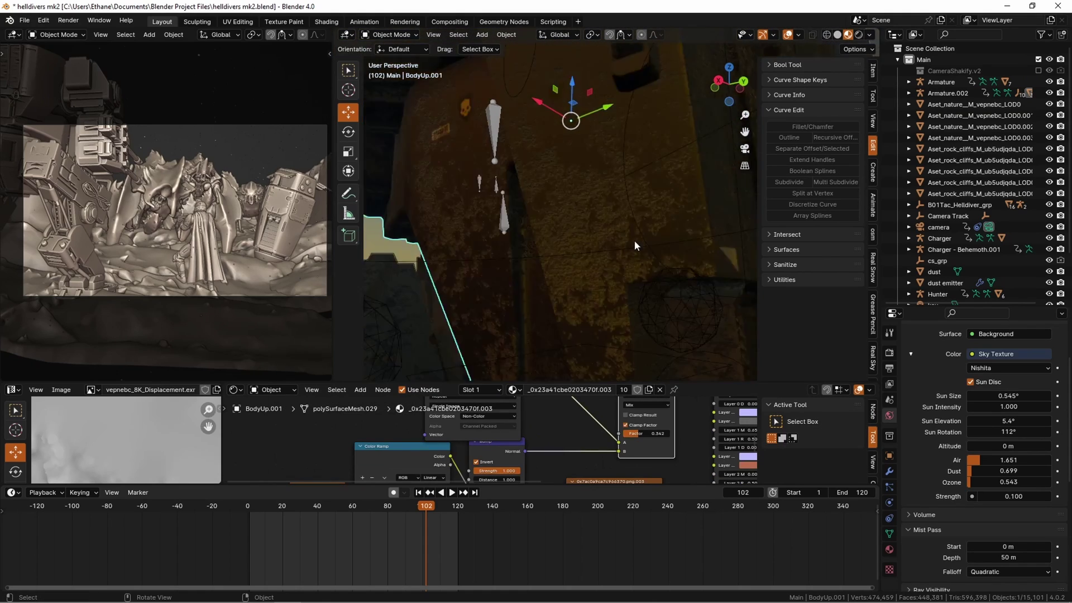
middle_click_drag(631, 254, 535, 257)
Step: Select the Left Claws, view the shot through the camera in Solid shading, and save
left_click(671, 202)
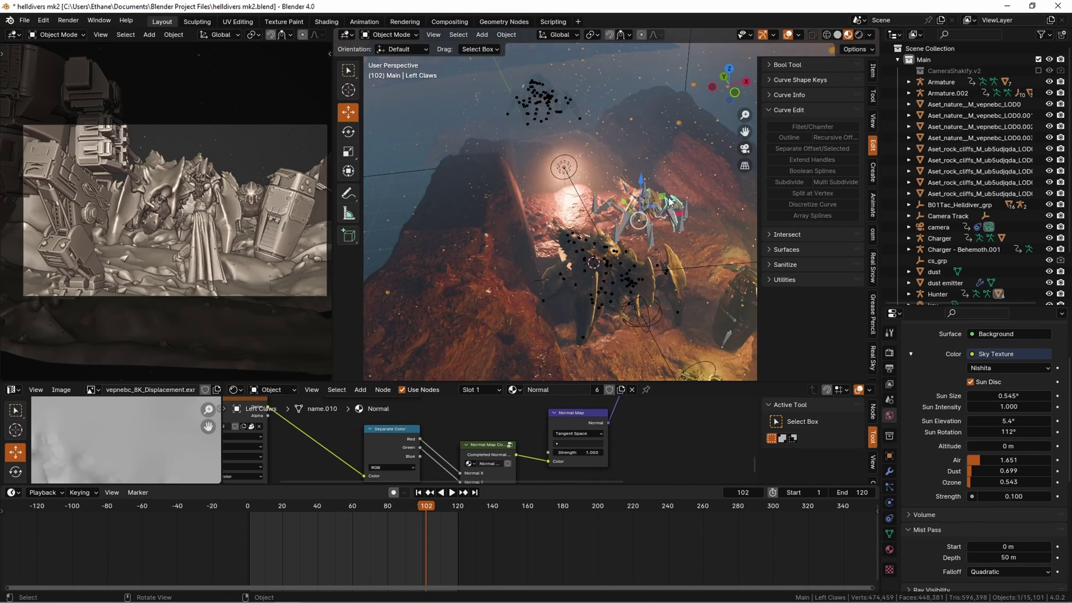
key("KP_0")
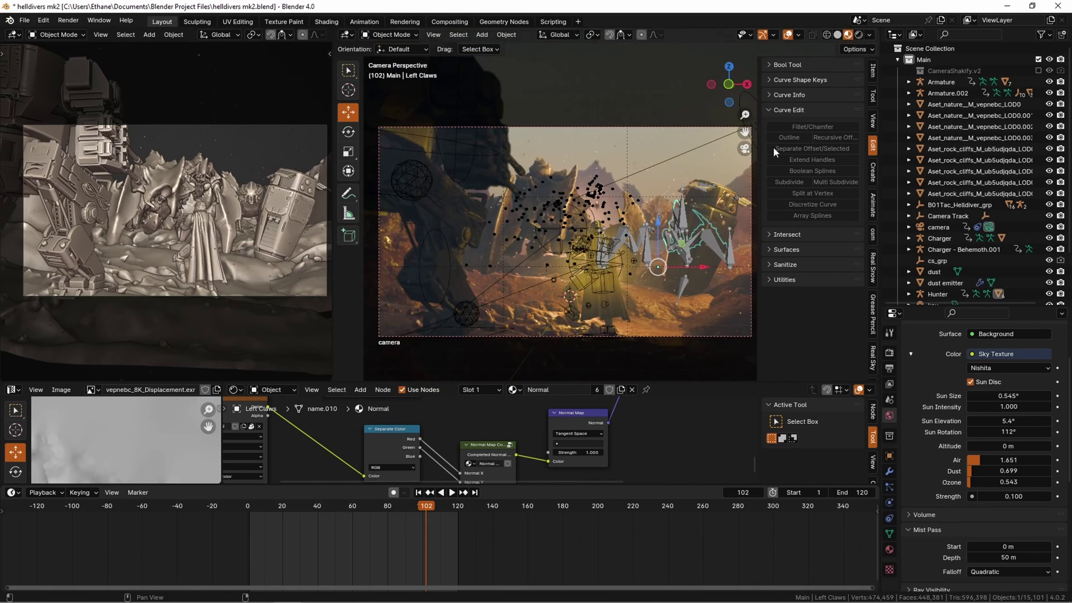
left_click(838, 35)
key("ctrl+s")
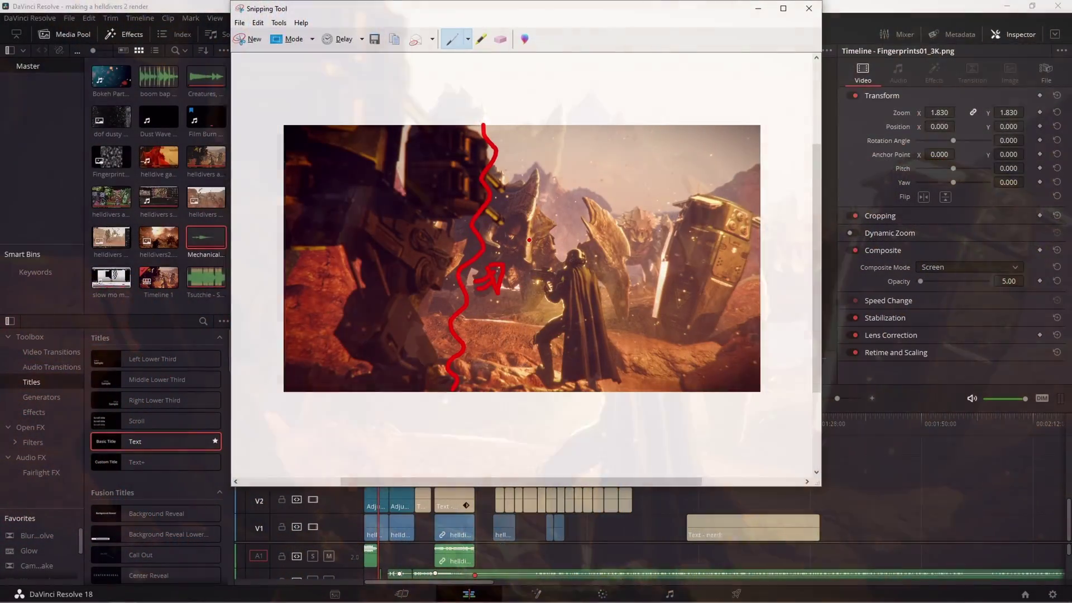
Step: Draw red rule-of-thirds lines and a creature outline on the render grab, then rewind Blender to frame 0
left_click_drag(521, 239, 530, 272)
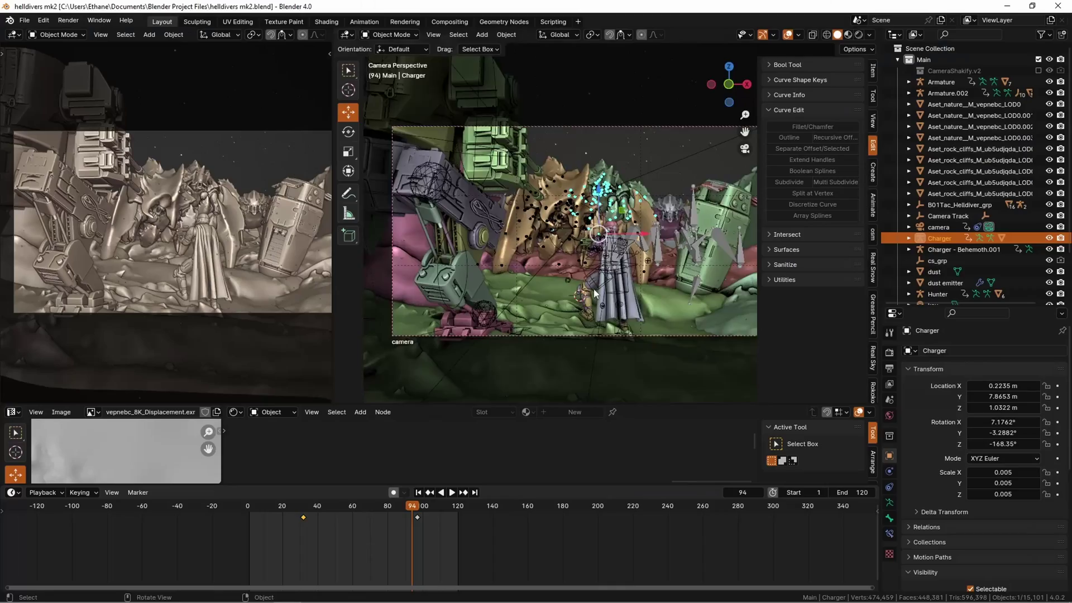
middle_click_drag(564, 268, 505, 426)
left_click_drag(505, 506, 247, 506)
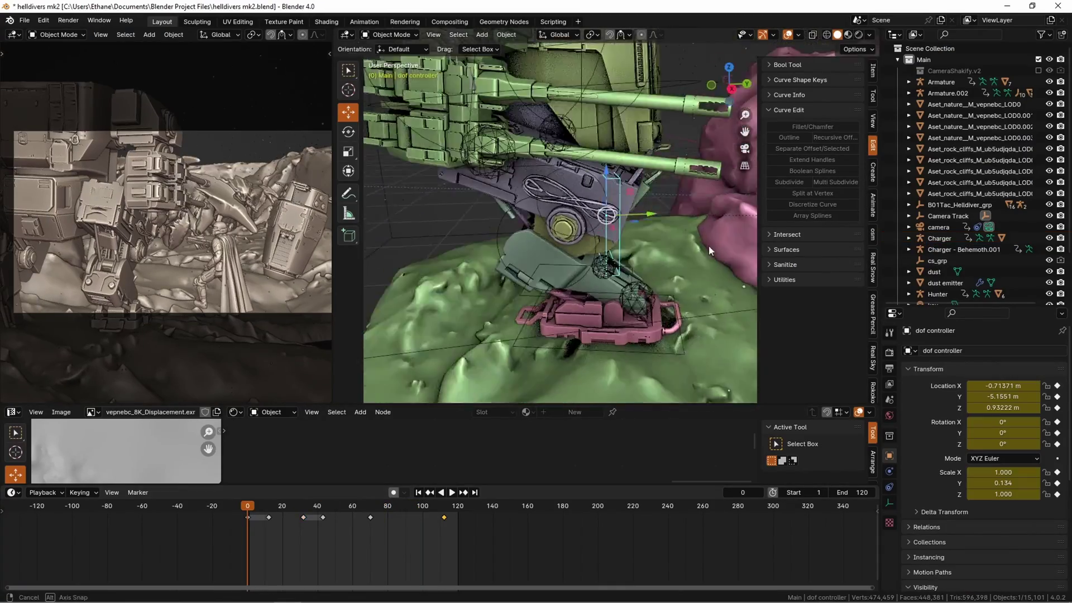
Step: Orbit the view around the mech and play the animation from frame 0
mouse_move(618, 252)
middle_mouse_down()
mouse_move(735, 256)
mouse_move(535, 291)
mouse_move(596, 258)
mouse_move(662, 266)
mouse_move(631, 240)
middle_mouse_up()
key("space")
key("space")
key("space")
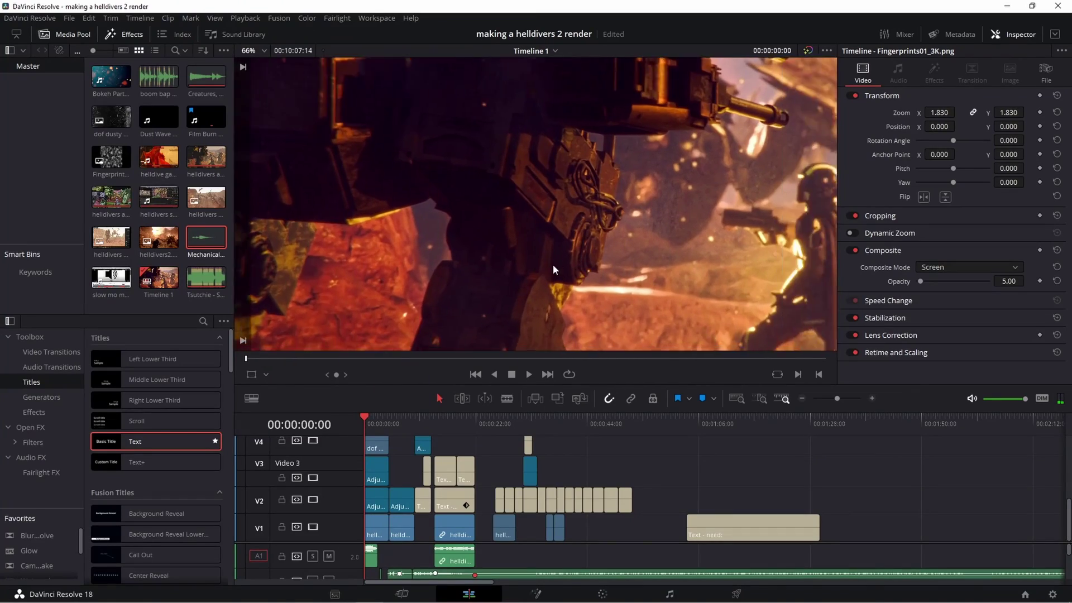
Step: Play the graded desert shot, restarting it near the beginning to review the opening seconds
scroll(594, 255, "down", 2)
key("space")
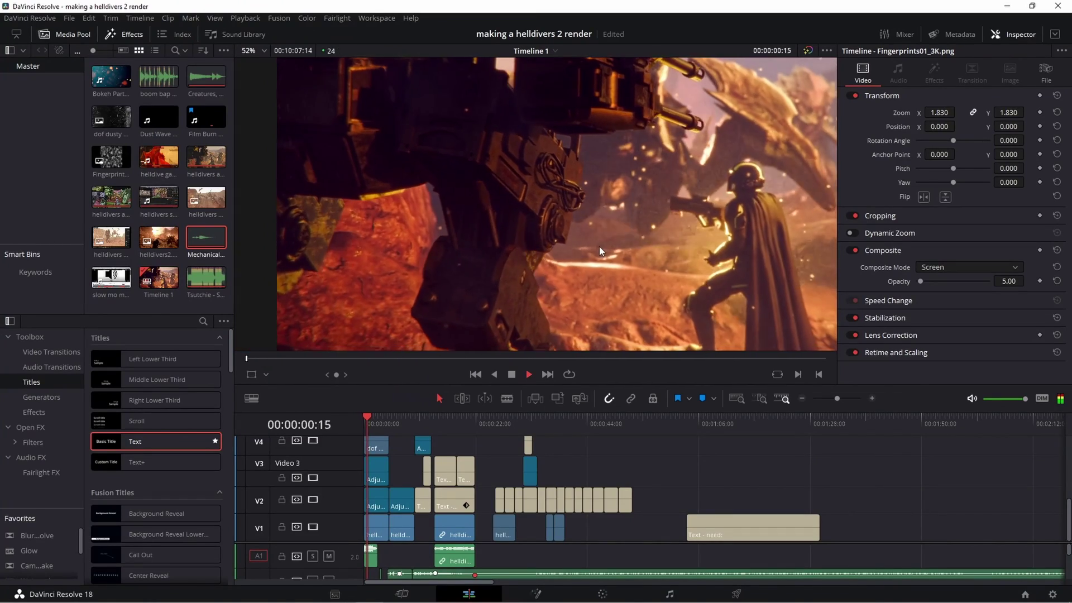
scroll(602, 246, "down", 2)
left_click(362, 422)
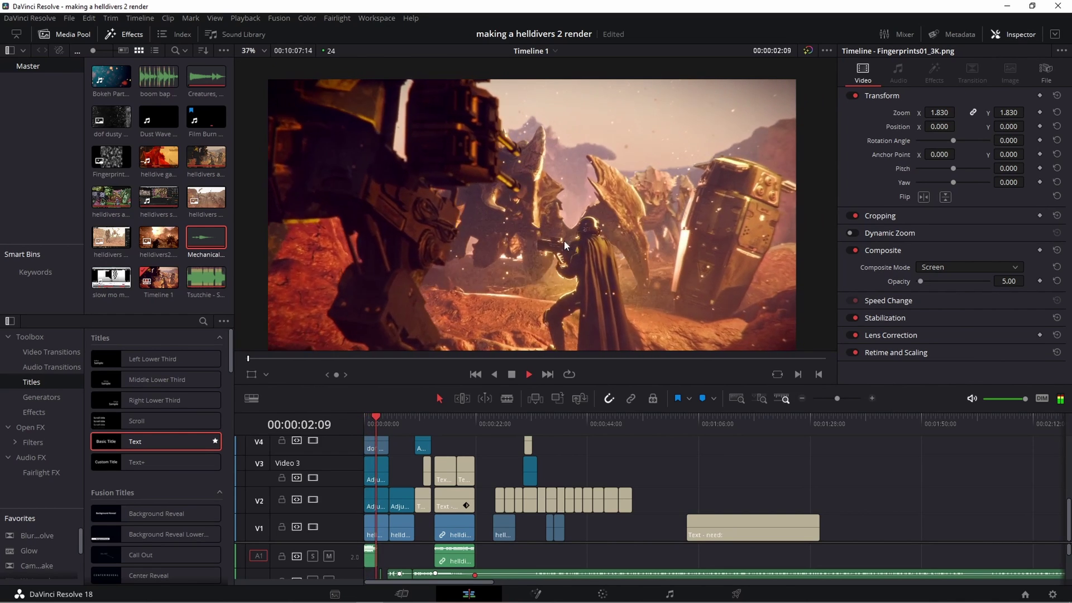
key("space")
scroll(564, 240, "up", 3)
left_click(371, 426)
key("space")
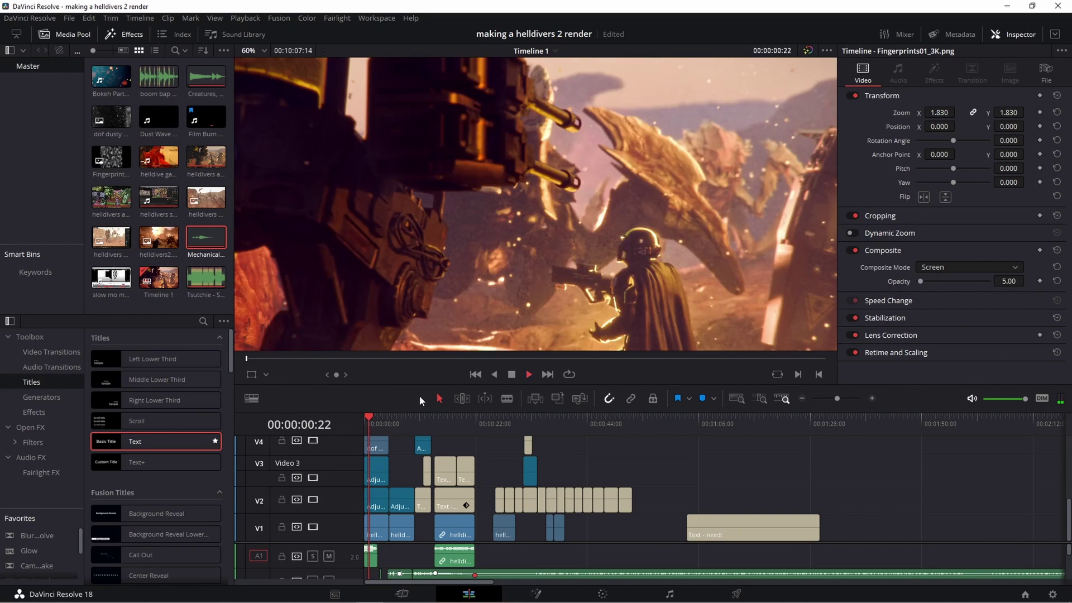
scroll(640, 255, "down", 1)
key("space")
Step: Zoom the viewer in and out to inspect the creature and lighting, then resume playback
scroll(614, 247, "down", 2)
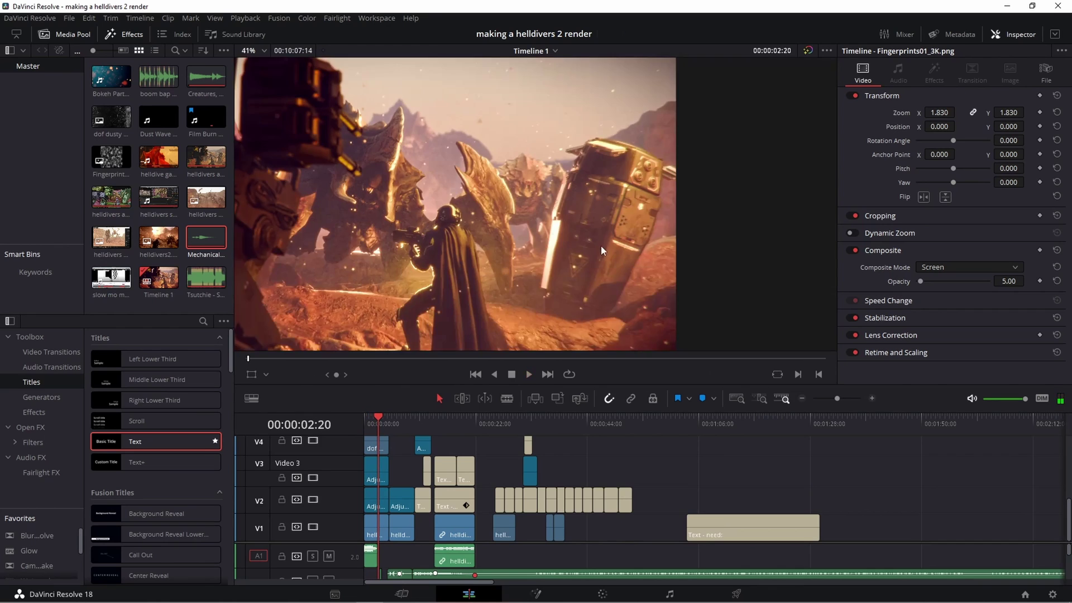
scroll(587, 288, "up", 7)
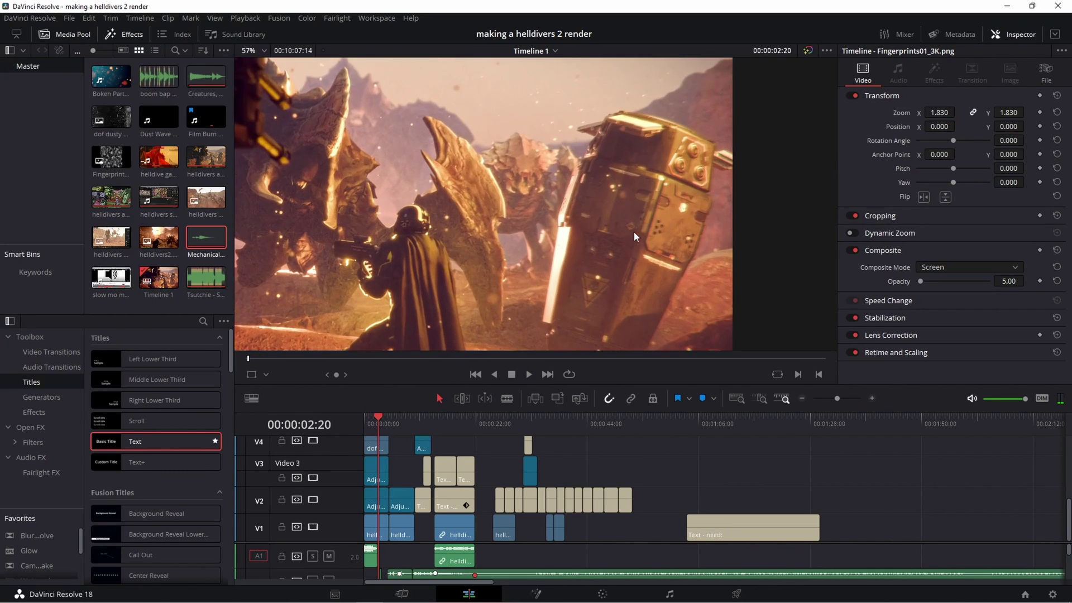
scroll(522, 166, "up", 1)
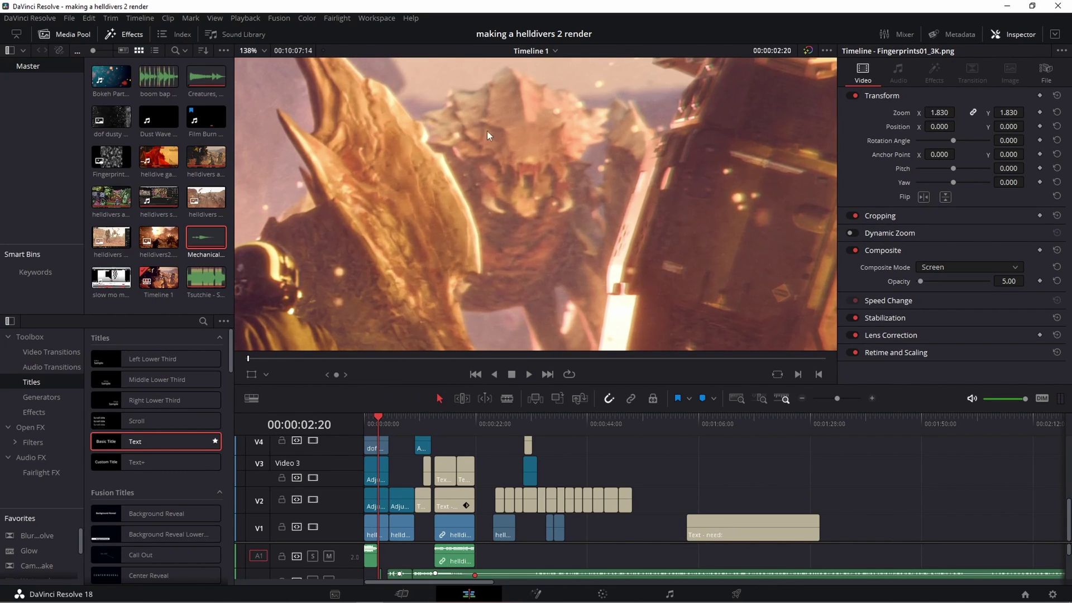
scroll(487, 166, "down", 1)
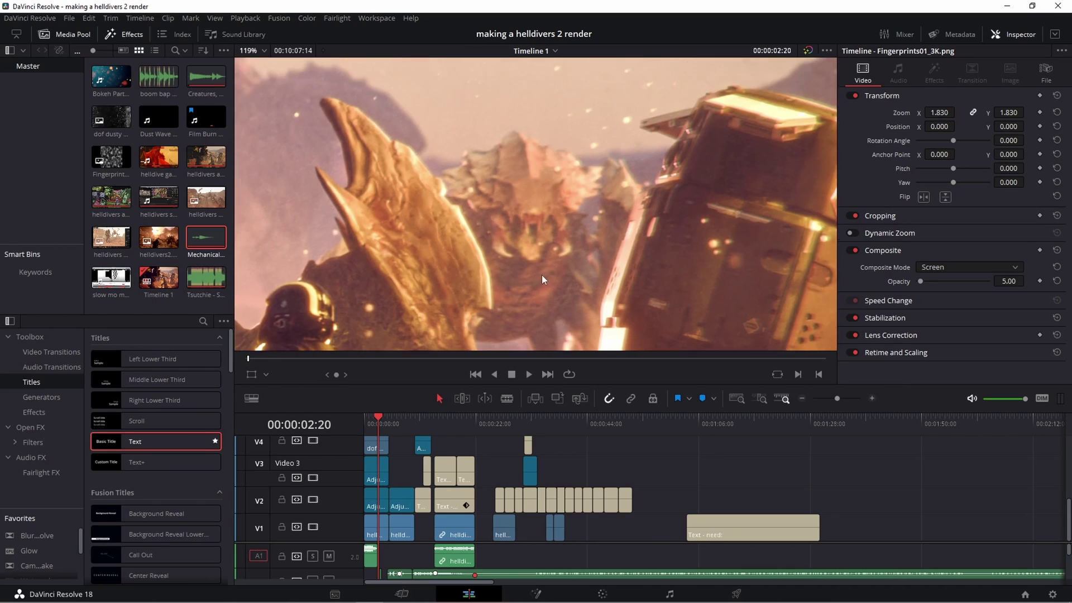
scroll(527, 262, "down", 8)
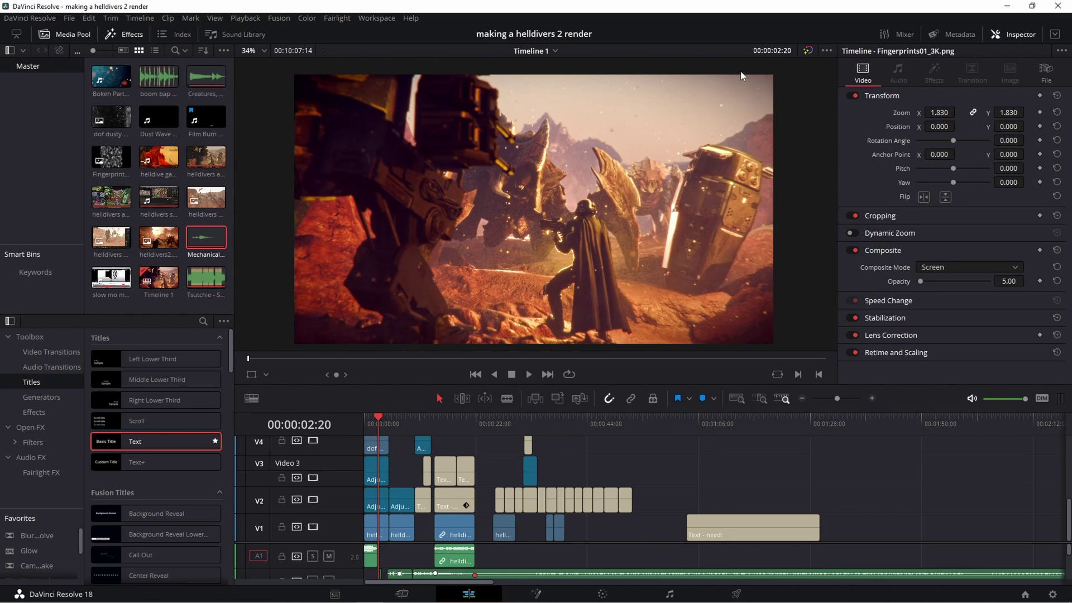
scroll(659, 218, "up", 2)
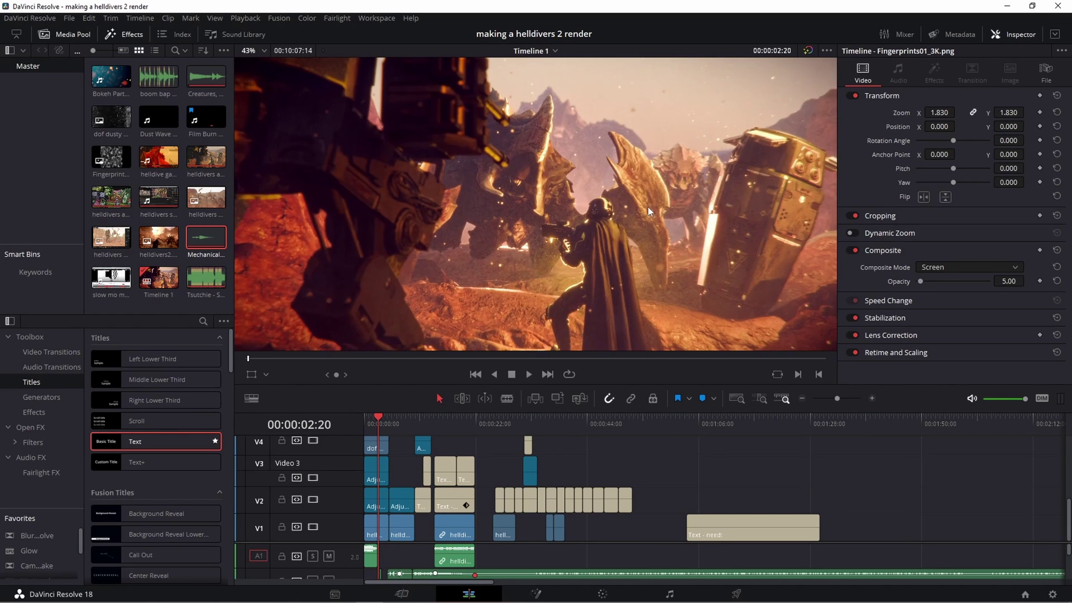
key("space")
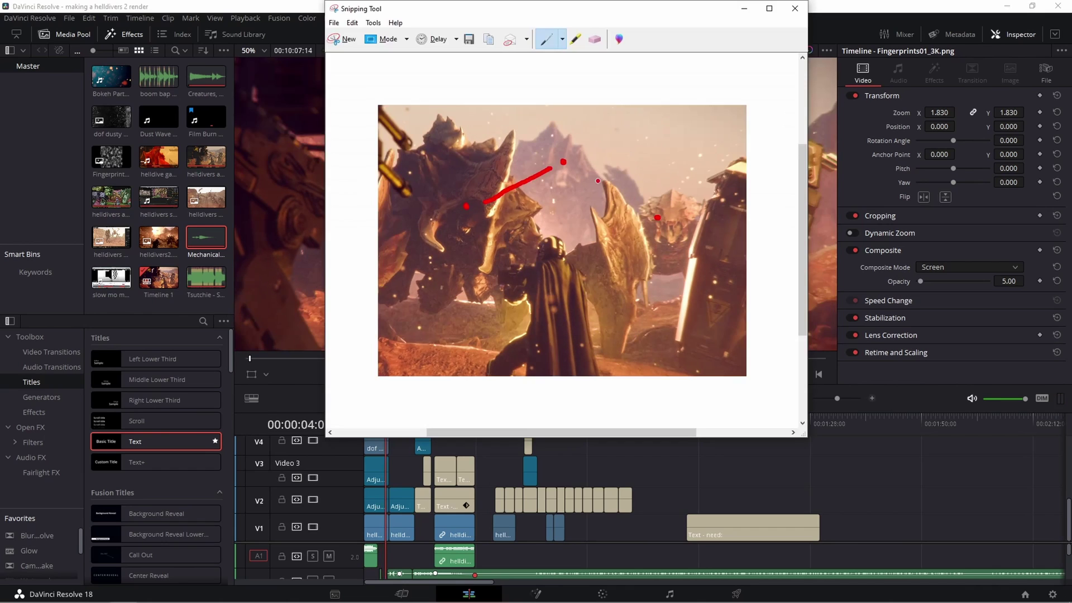
Step: Add a red arrow stroke toward the soldier on the grab, then replay the Resolve edit
left_click_drag(588, 176, 633, 212)
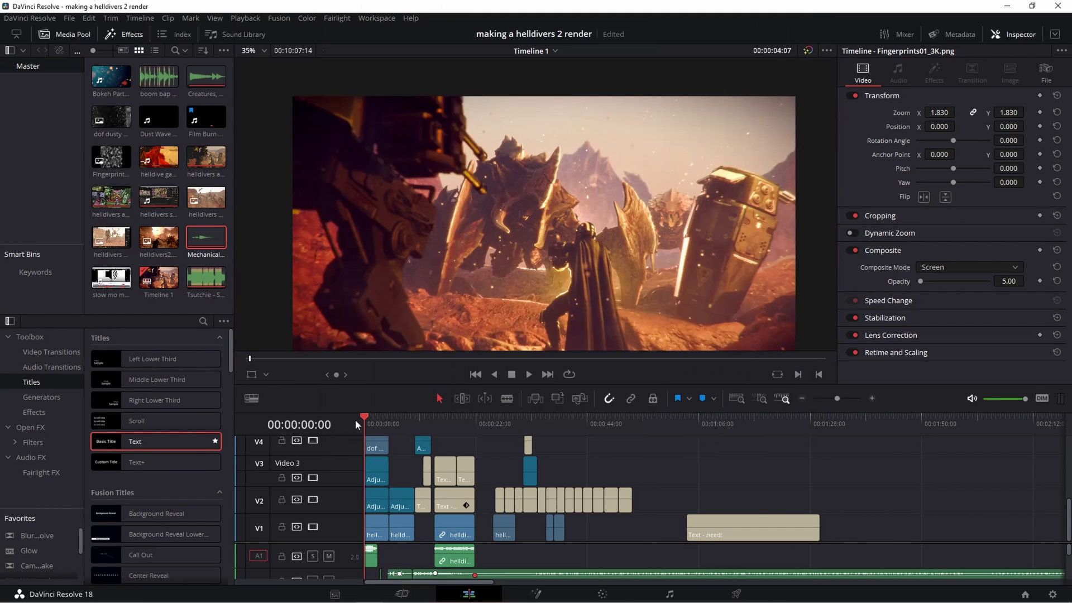
key("space")
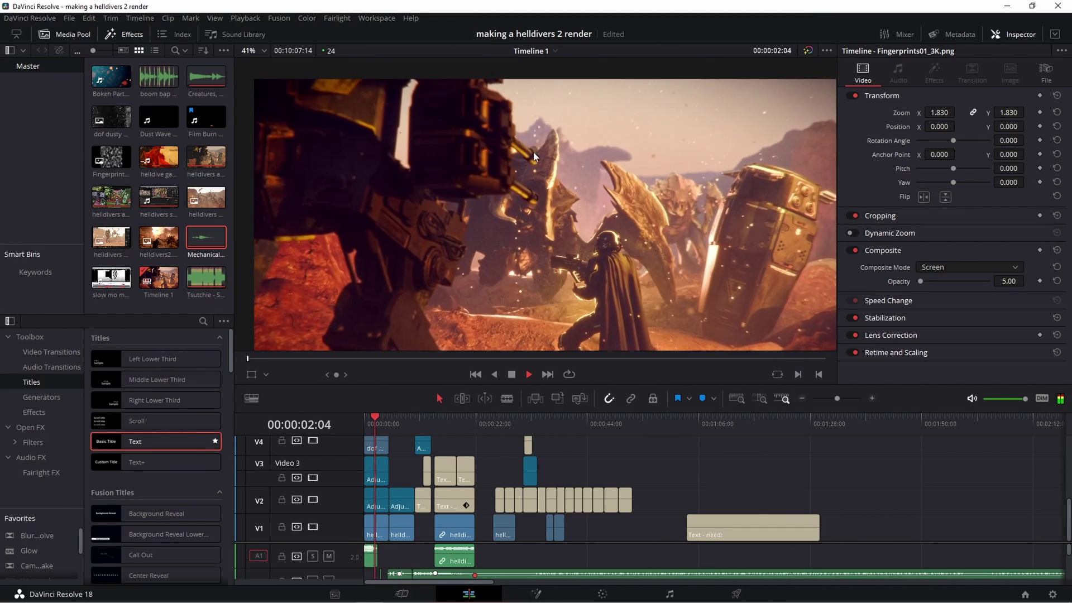
key("space")
scroll(532, 174, "up", 1)
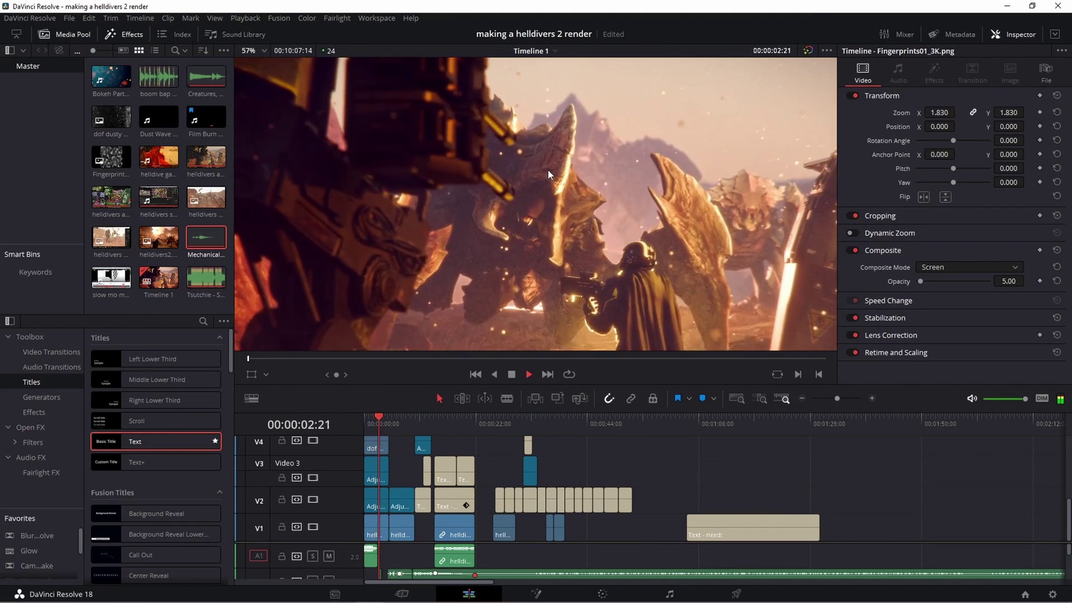
scroll(567, 239, "down", 1)
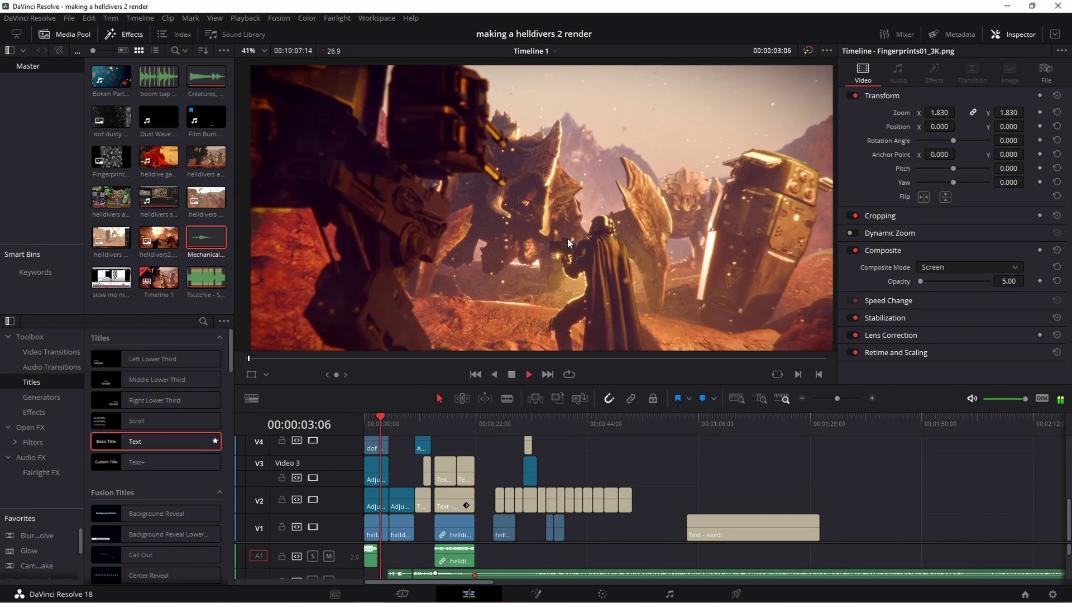
scroll(505, 190, "up", 5)
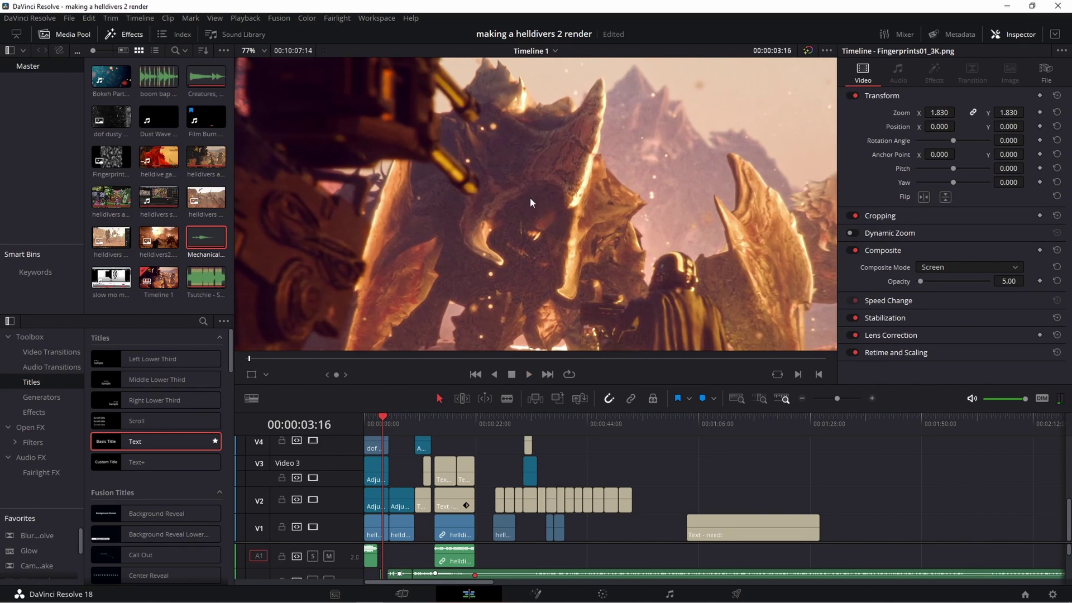
scroll(576, 273, "down", 5)
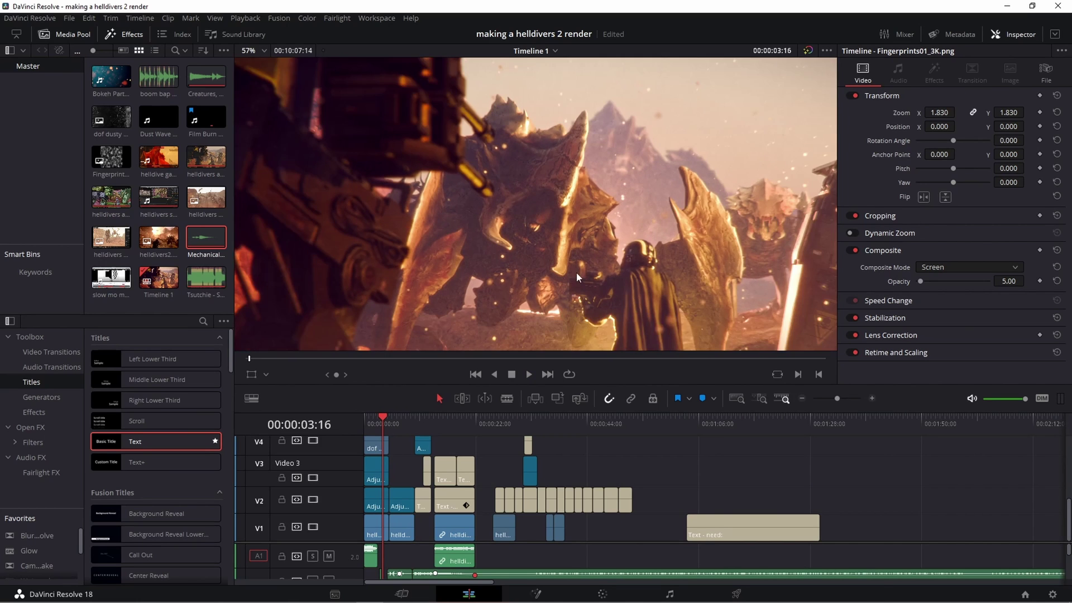
left_click(382, 420)
key("Home")
key("space")
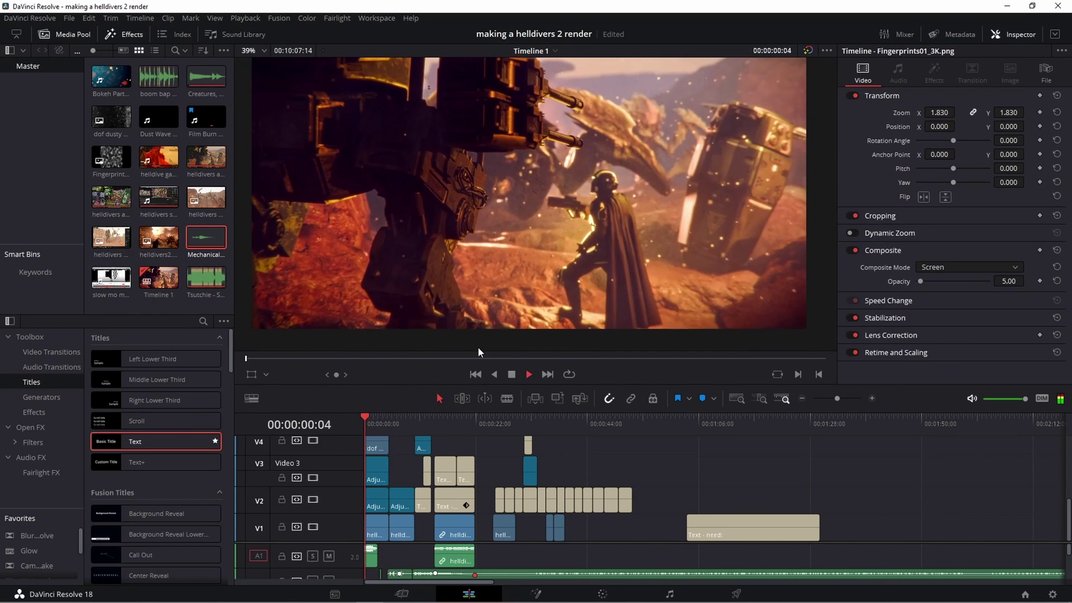
key("space")
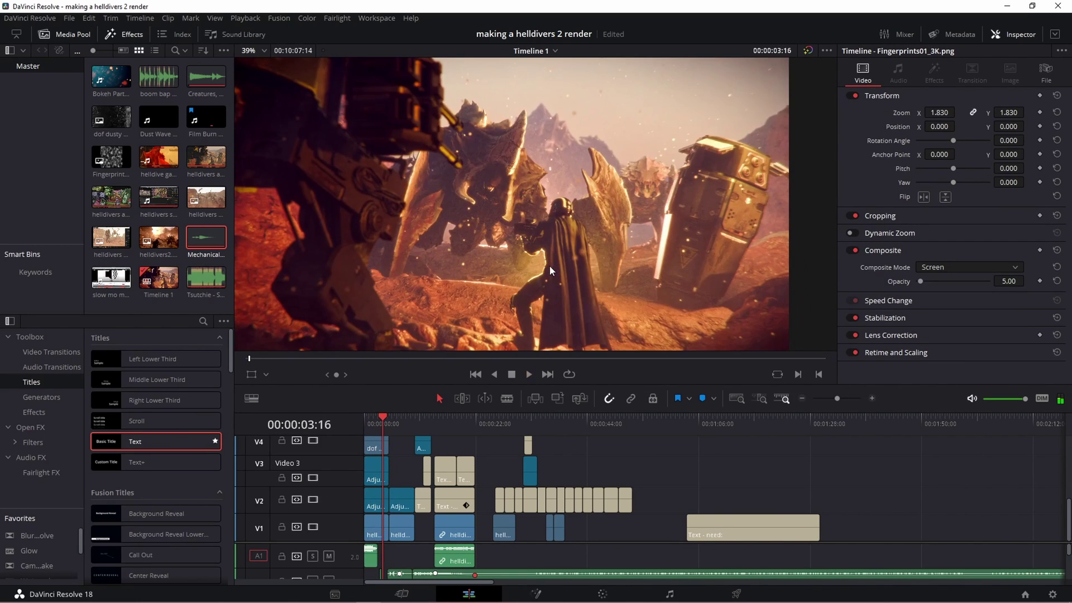
scroll(551, 266, "down", 1)
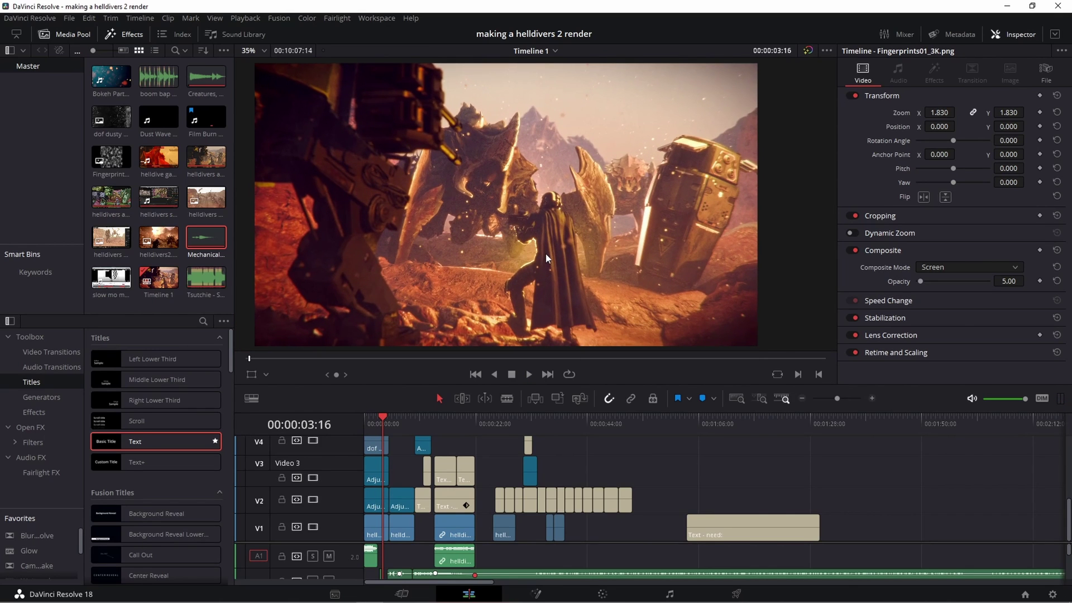
scroll(548, 254, "up", 4)
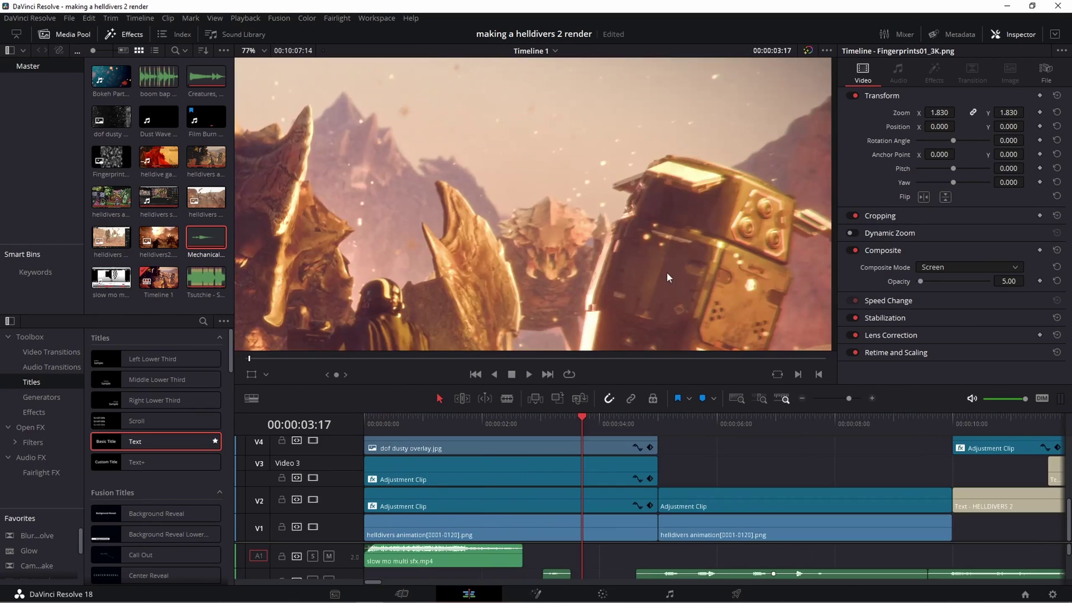
middle_click_drag(667, 273, 630, 245)
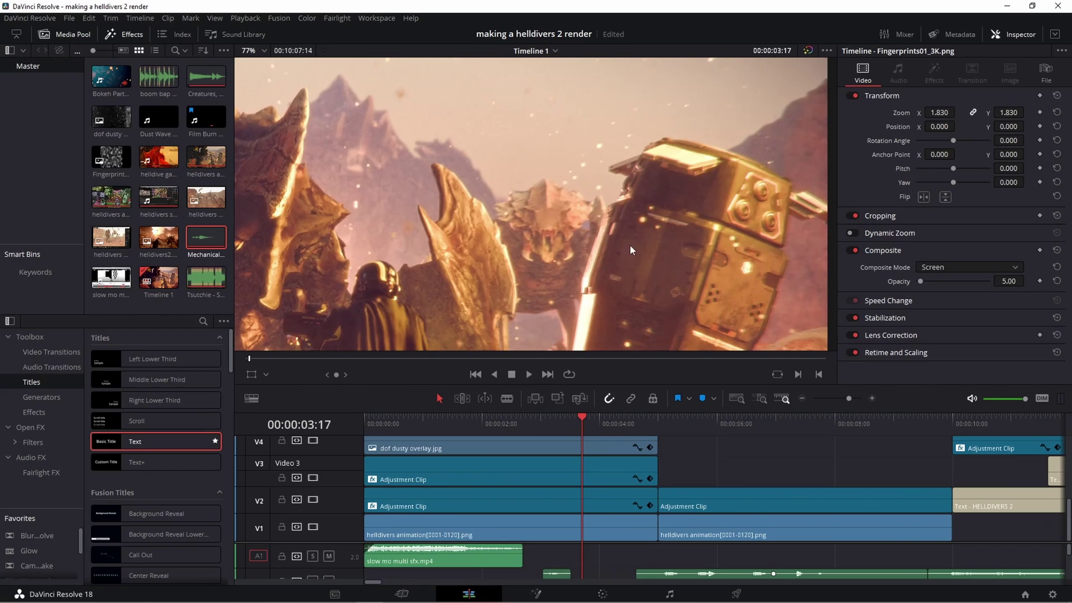
left_click(313, 478)
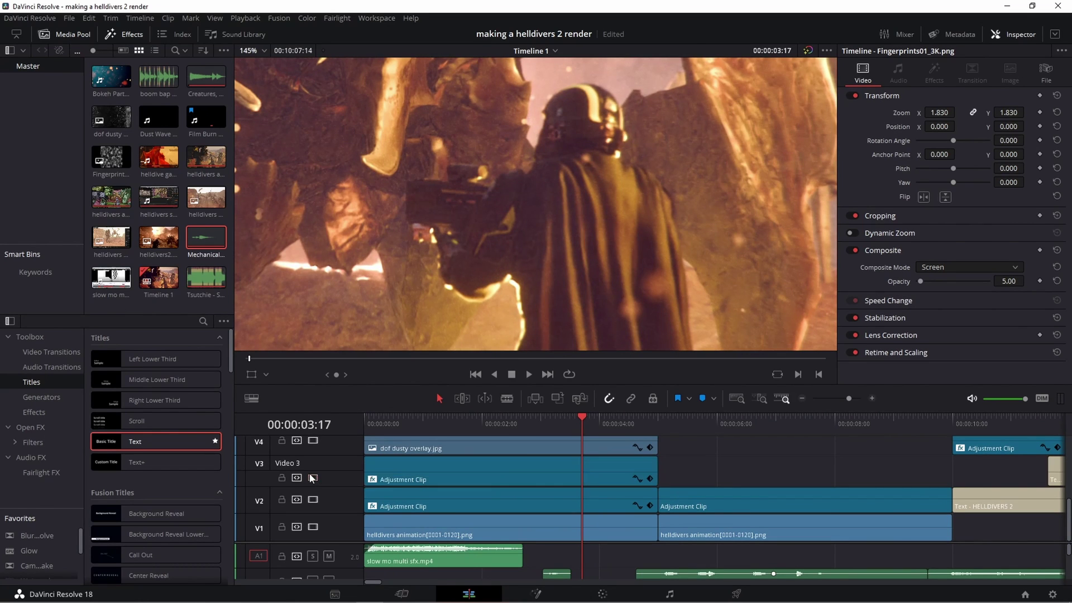
left_click(312, 478)
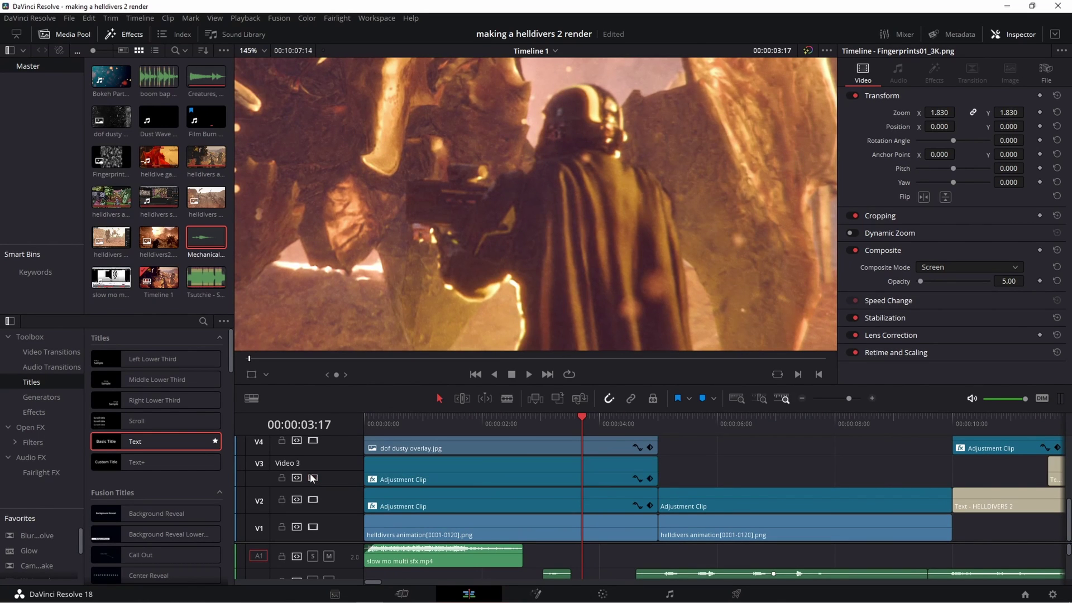
left_click(313, 479)
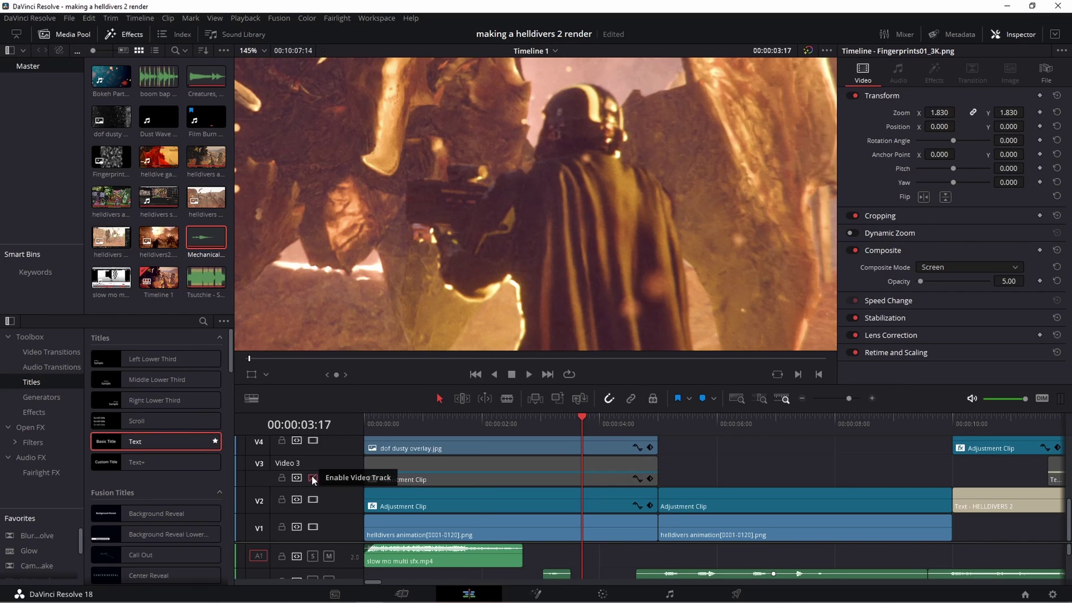
left_click(312, 479)
scroll(476, 273, "down", 2)
scroll(476, 273, "down", 4)
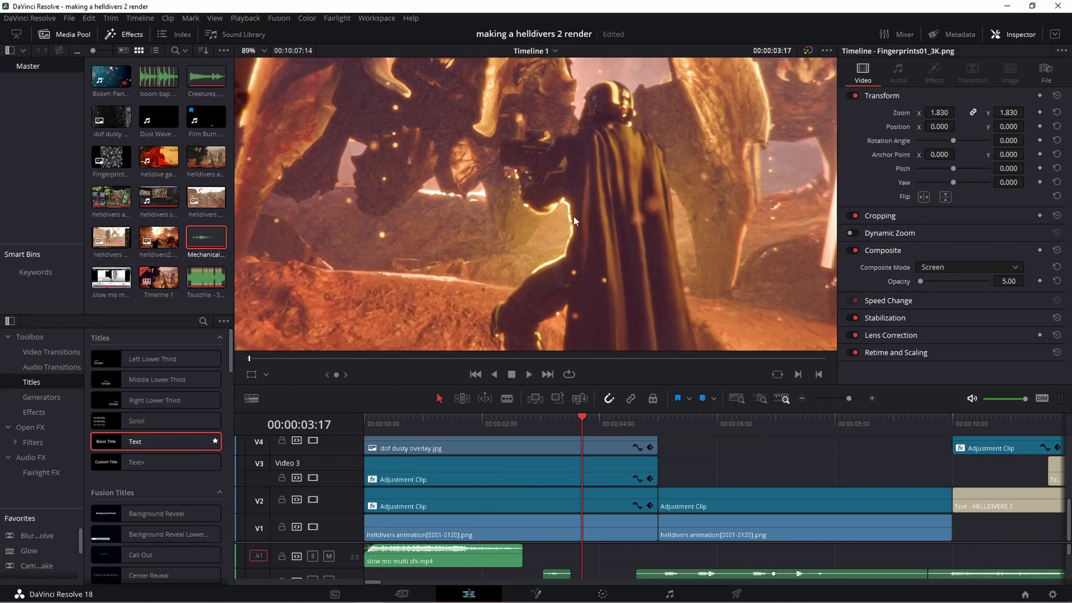
left_click(403, 492)
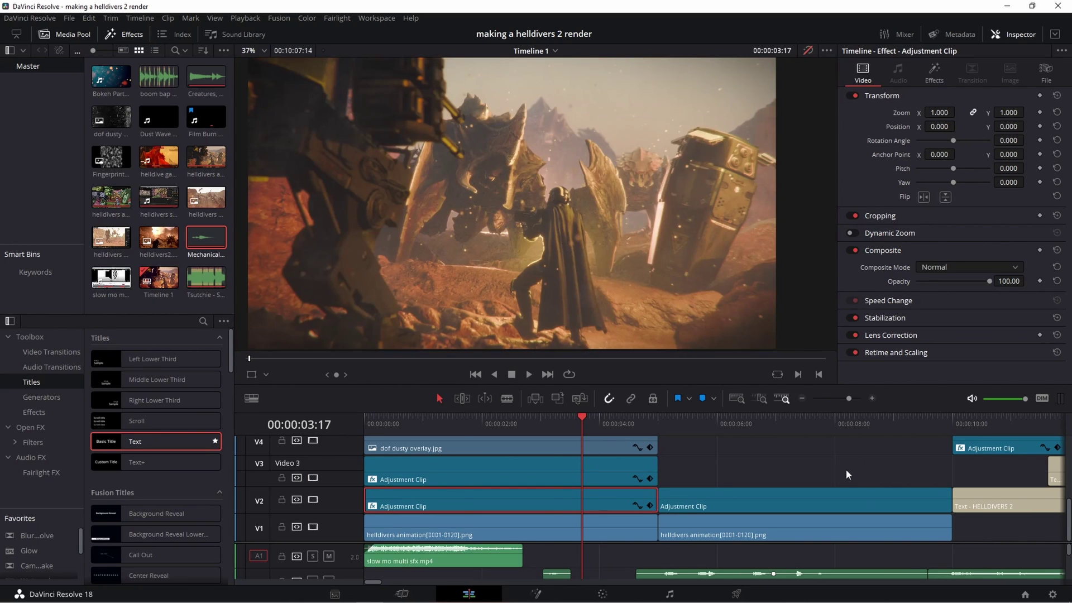
scroll(760, 470, "down", 2, "ctrl")
scroll(668, 320, "down", 1)
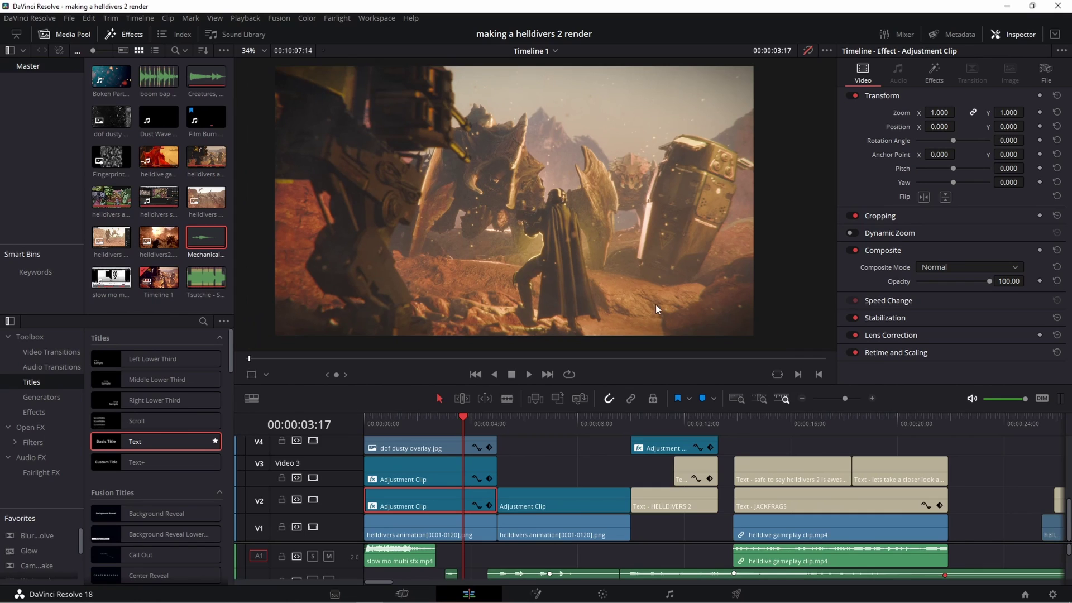
left_click(808, 51)
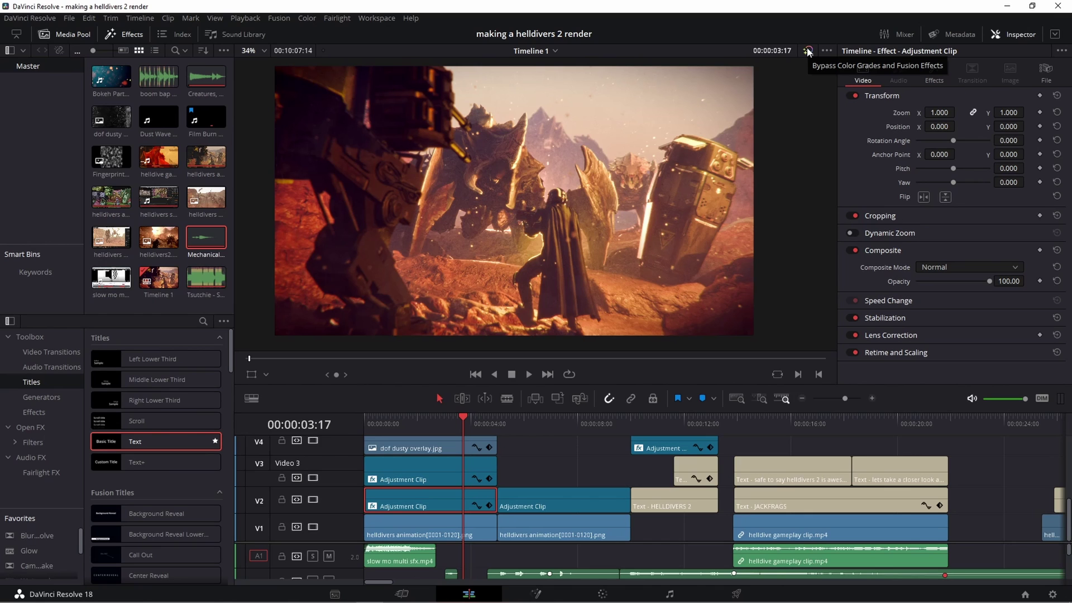
scroll(534, 290, "up", 8)
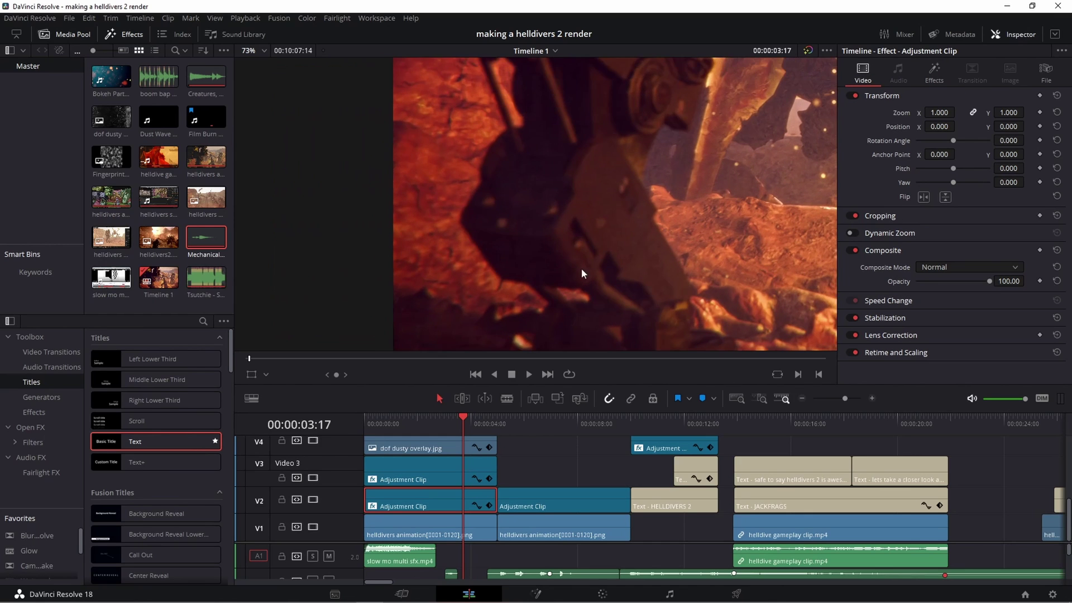
scroll(678, 287, "down", 4)
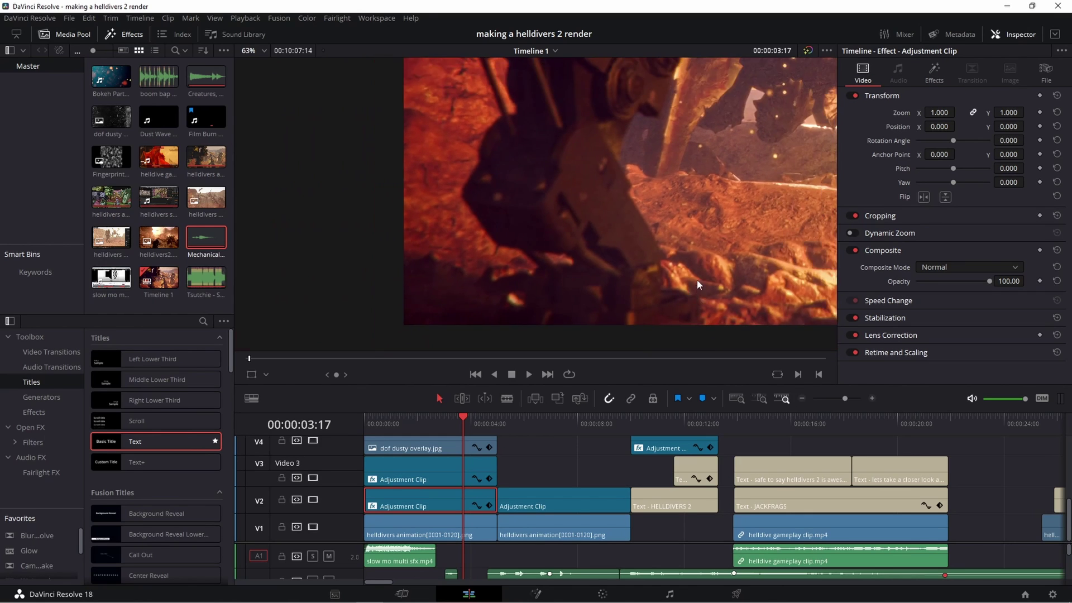
scroll(635, 257, "down", 3)
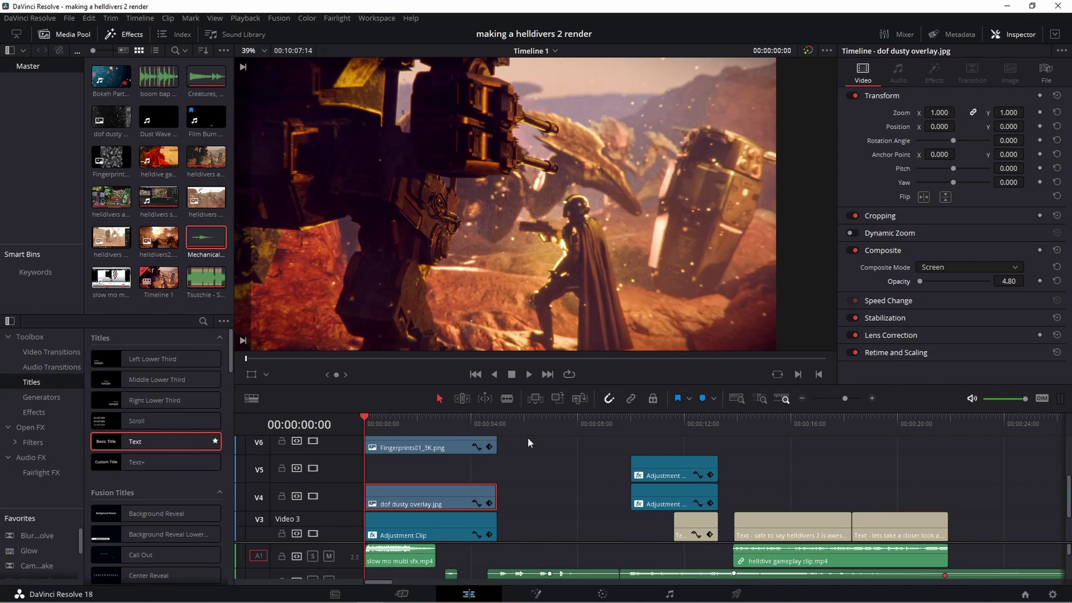
Step: Play the opening shot with the Screen-blended bokeh overlay at 6.20 opacity, replaying from the start
scroll(498, 475, "up", 3)
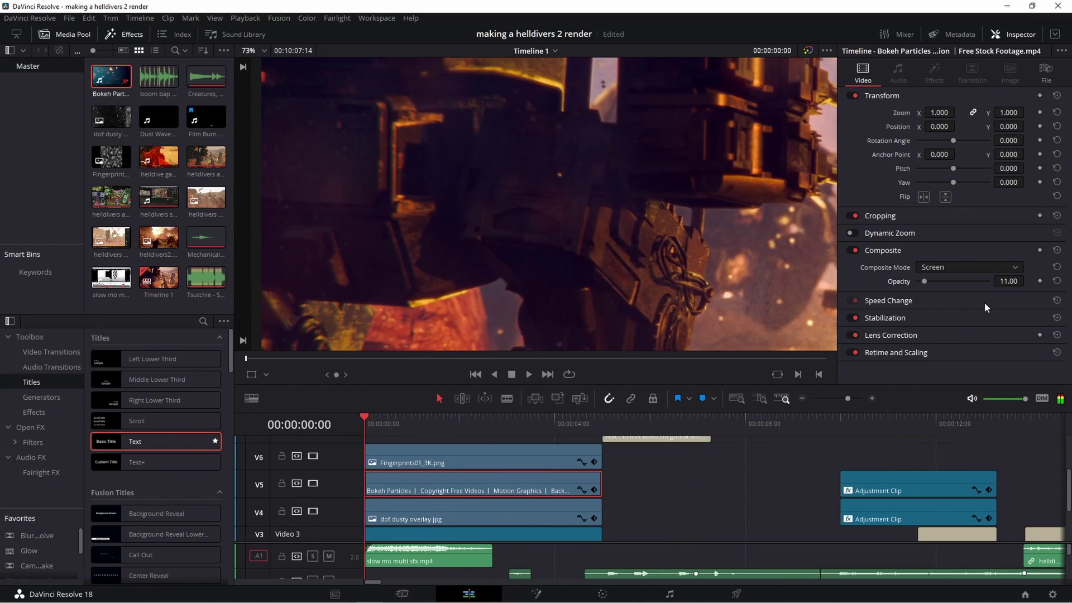
key("space")
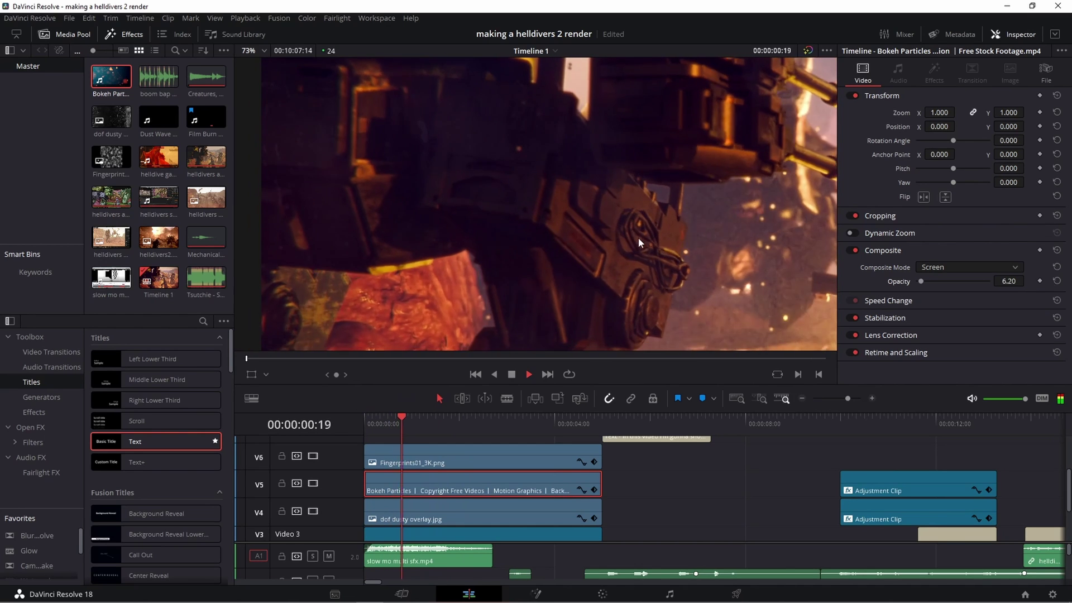
scroll(650, 249, "down", 3)
scroll(702, 269, "down", 1)
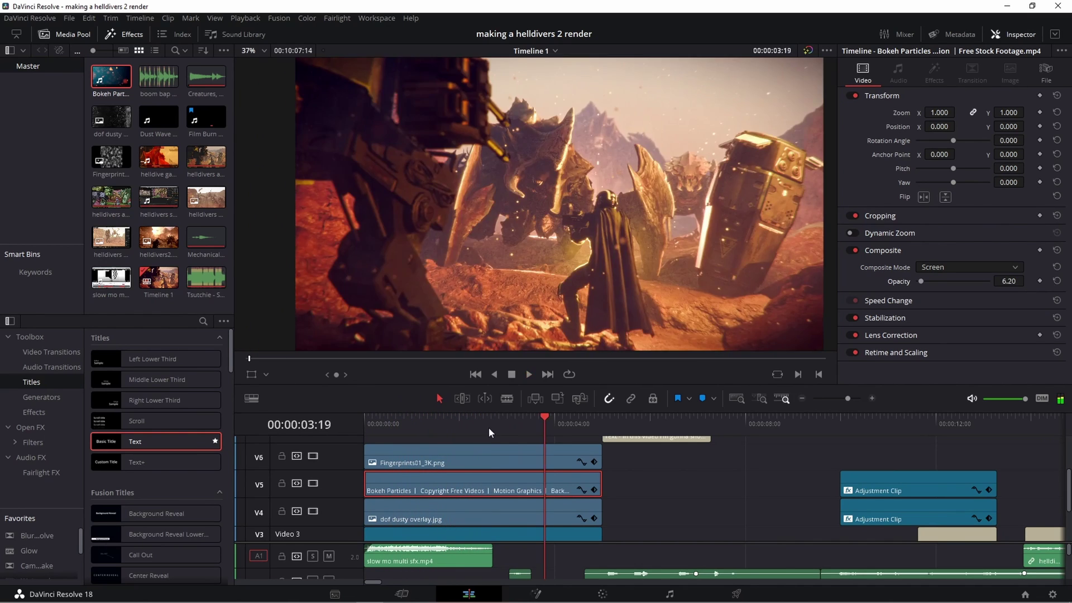
left_click_drag(489, 427, 344, 410)
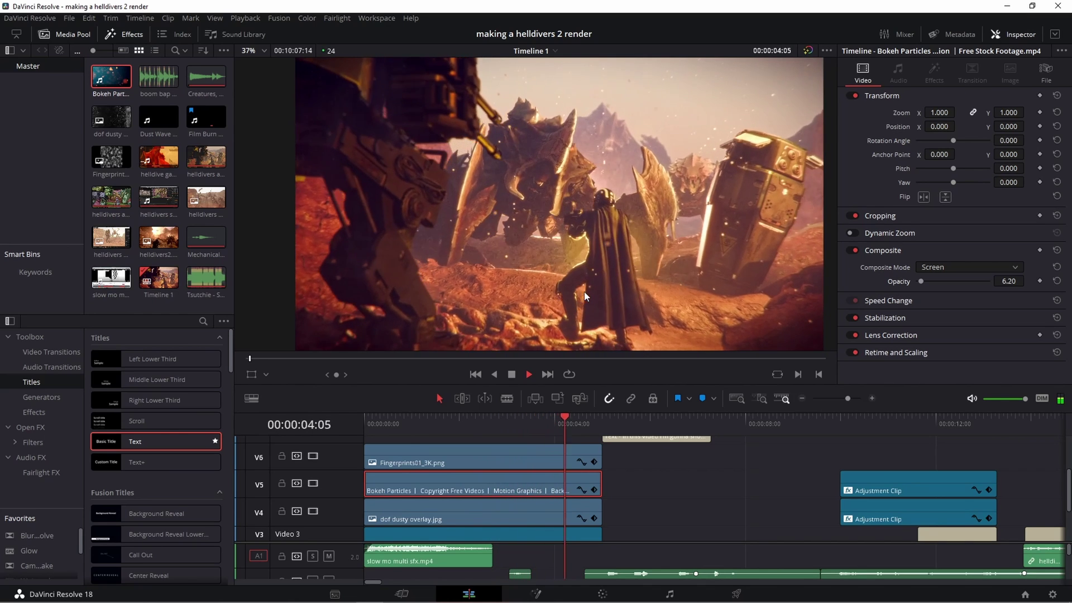
left_click(424, 420)
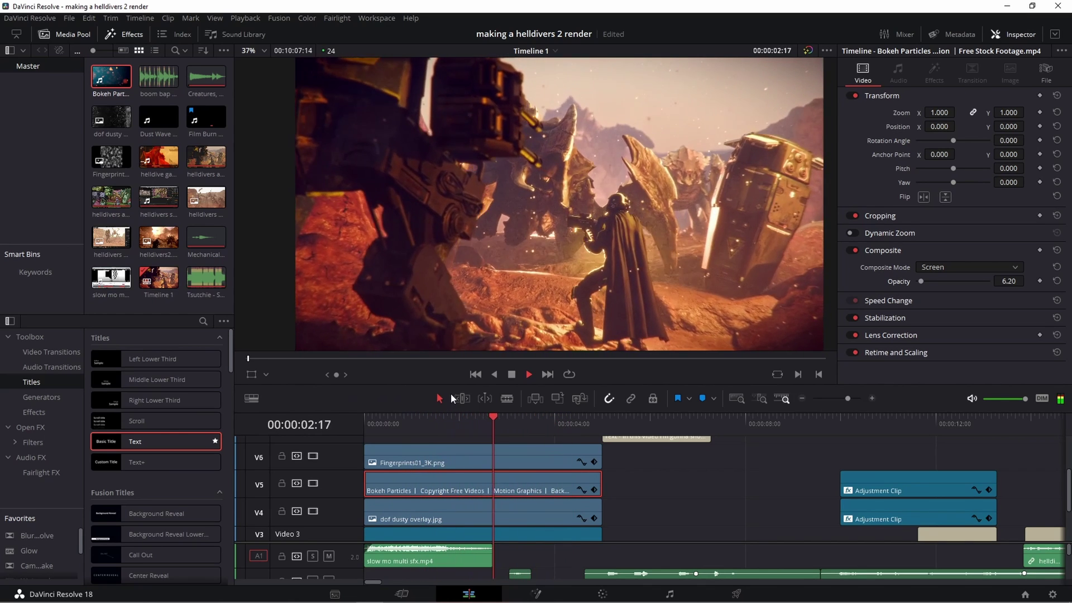
key("space")
key("Home")
key("space")
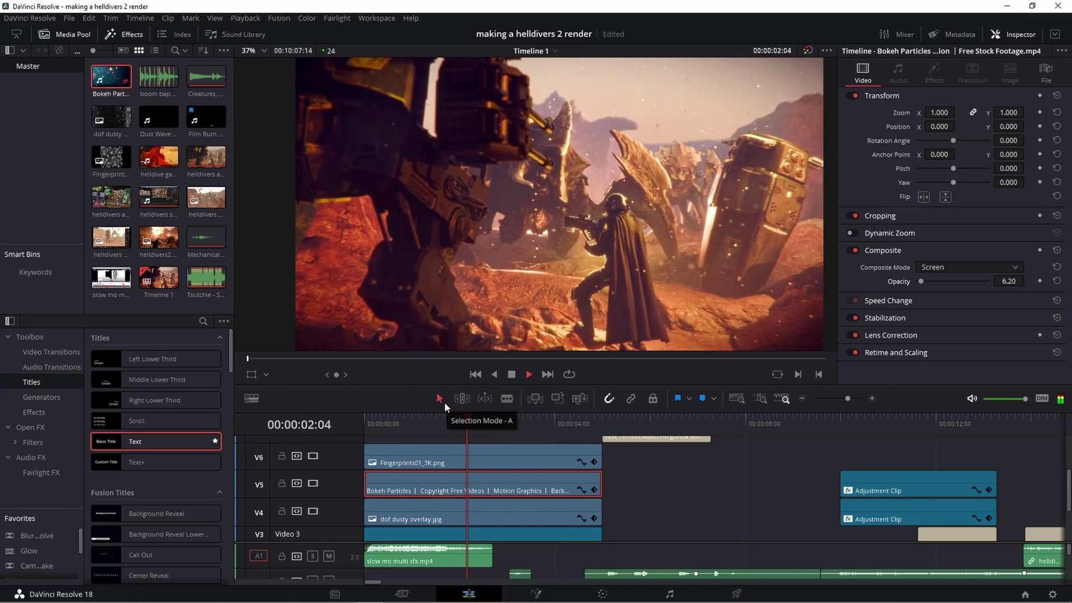
key("space")
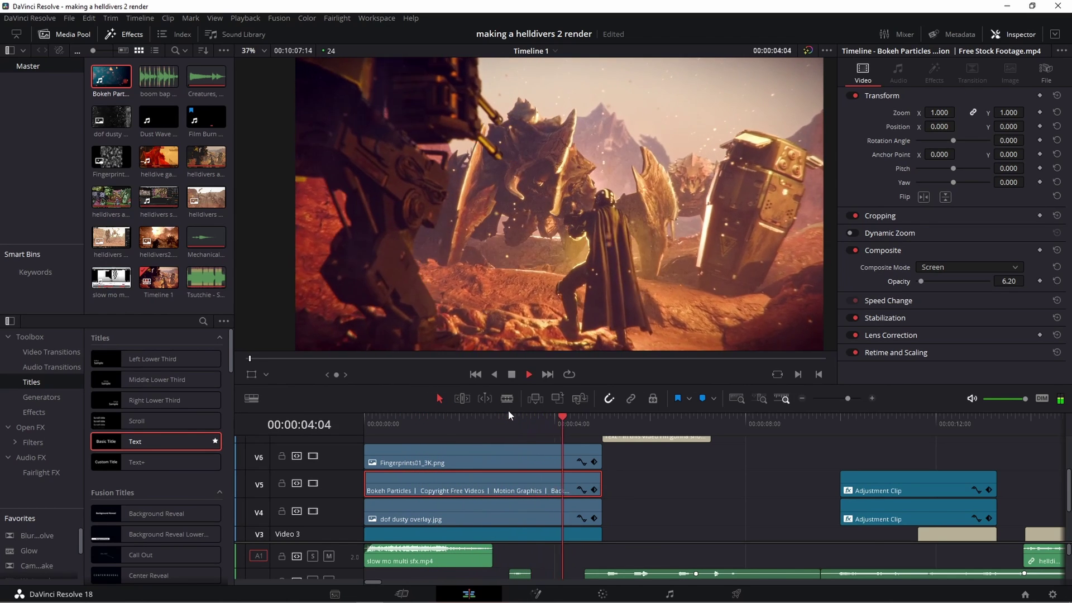
scroll(508, 410, "down", 3, "alt")
scroll(554, 290, "up", 2)
scroll(628, 215, "up", 1)
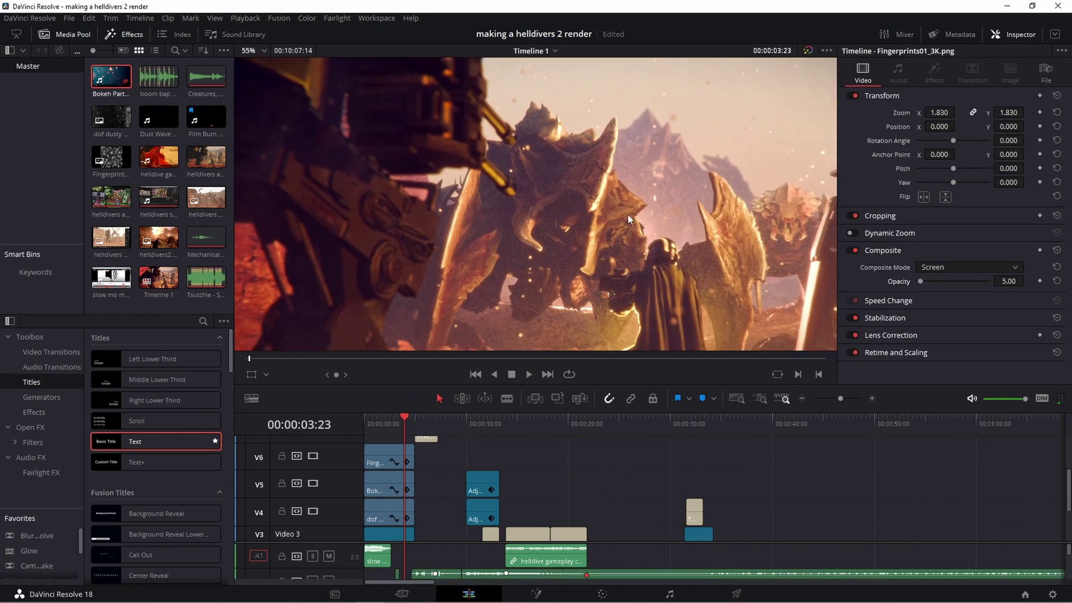
scroll(610, 286, "down", 3)
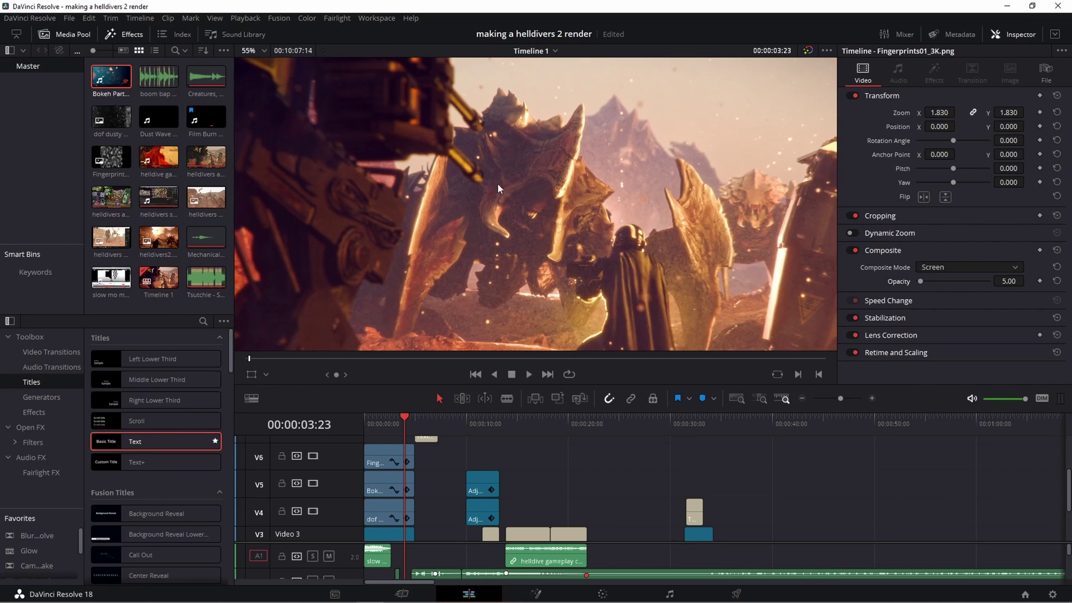
scroll(652, 265, "down", 2)
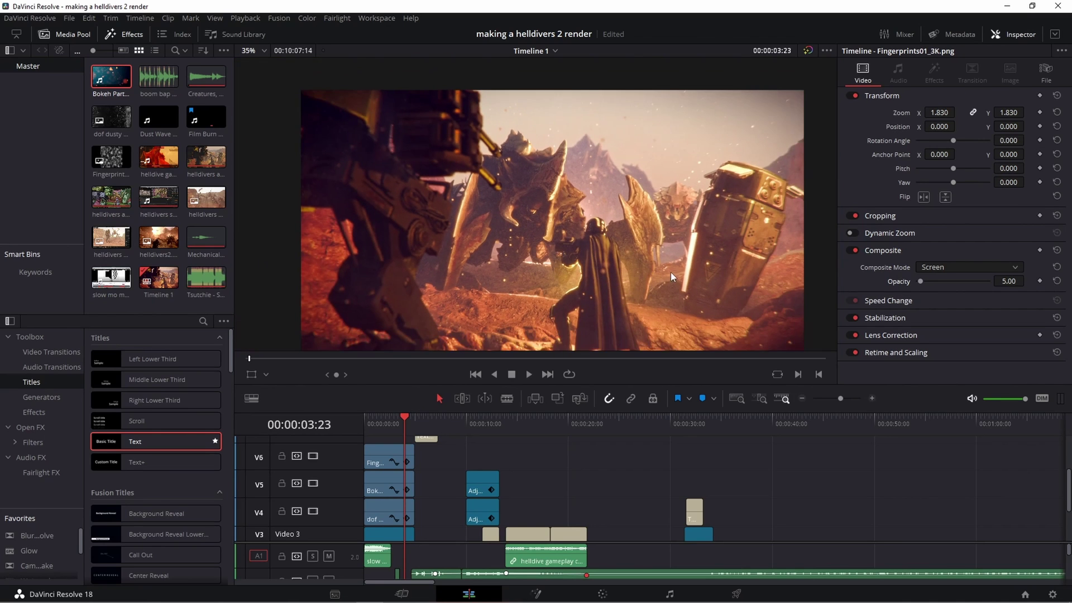
scroll(589, 246, "up", 2)
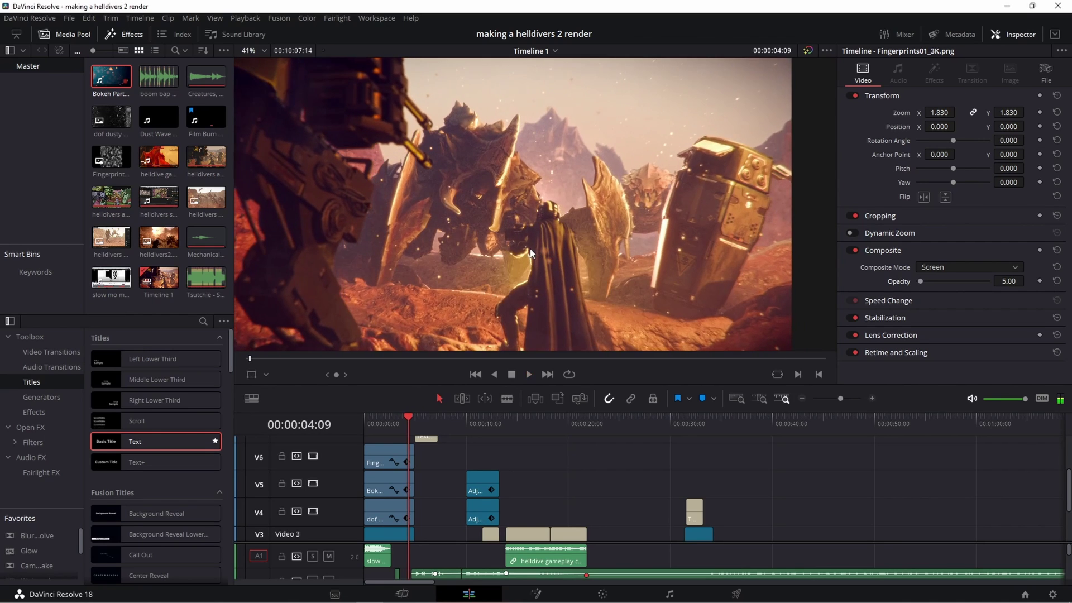
scroll(693, 240, "up", 2)
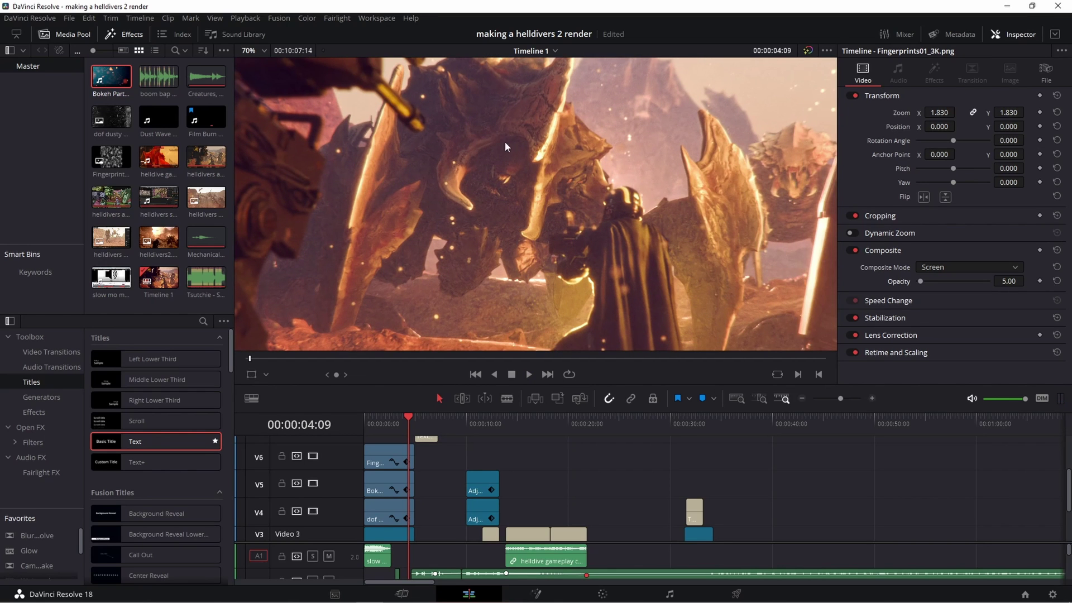
scroll(505, 147, "up", 1)
left_click_drag(400, 421, 379, 417)
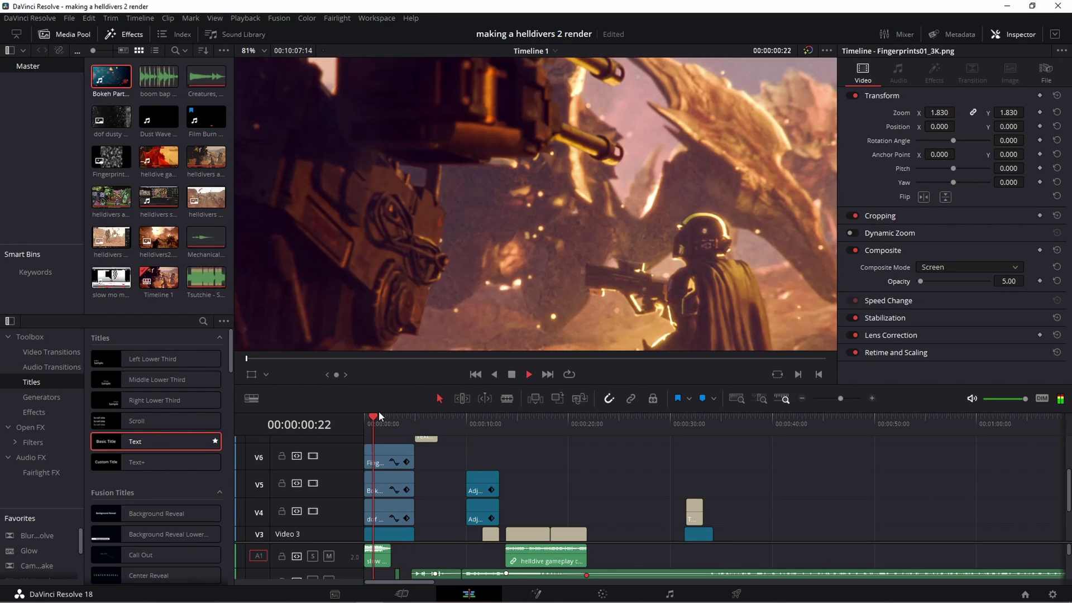
scroll(515, 209, "up", 1)
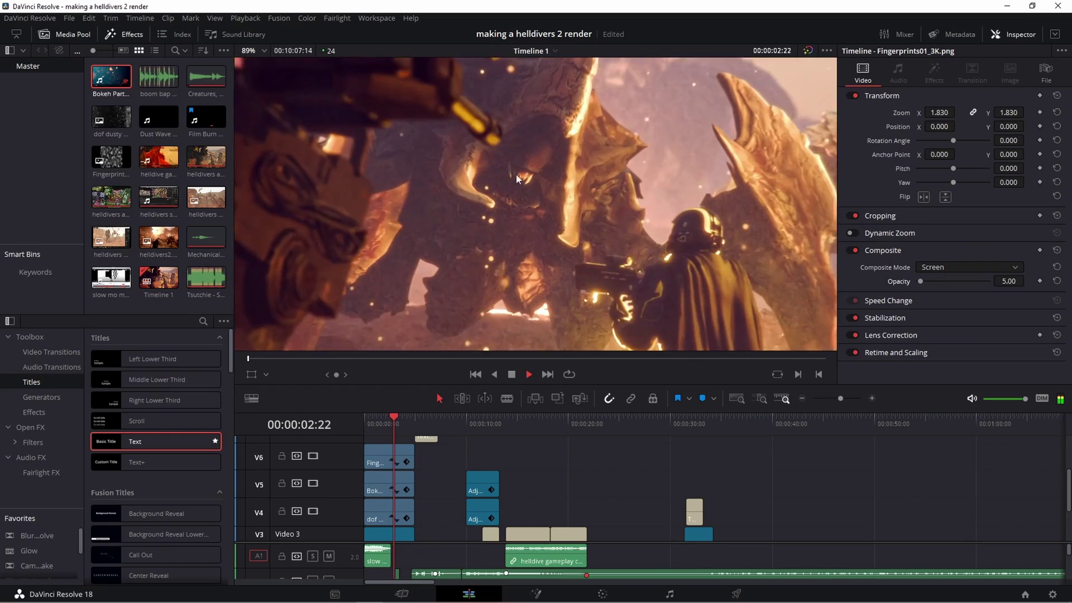
scroll(514, 179, "down", 1)
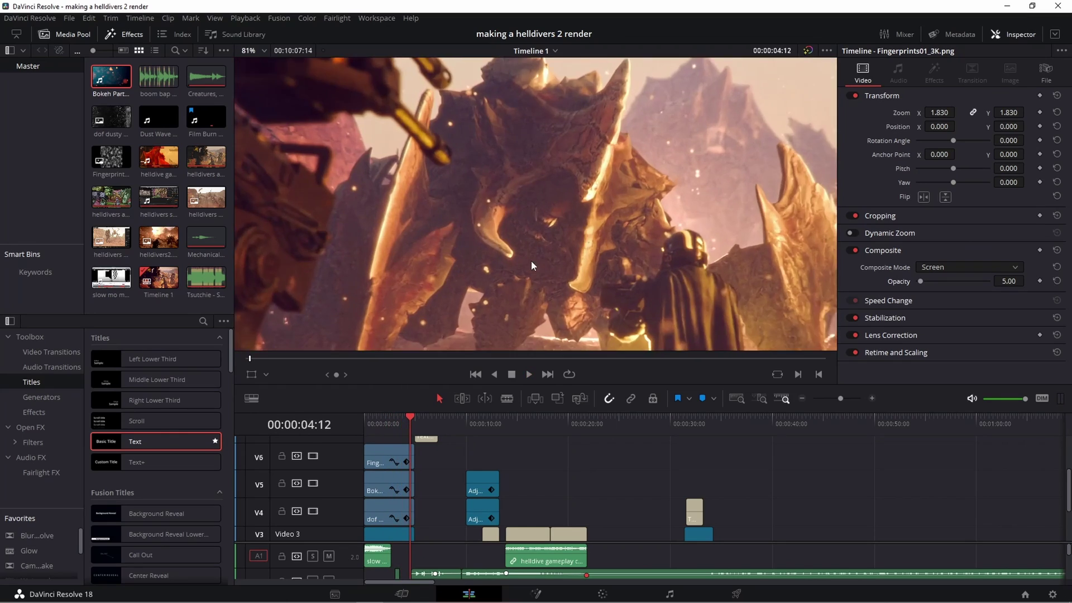
scroll(532, 260, "up", 4)
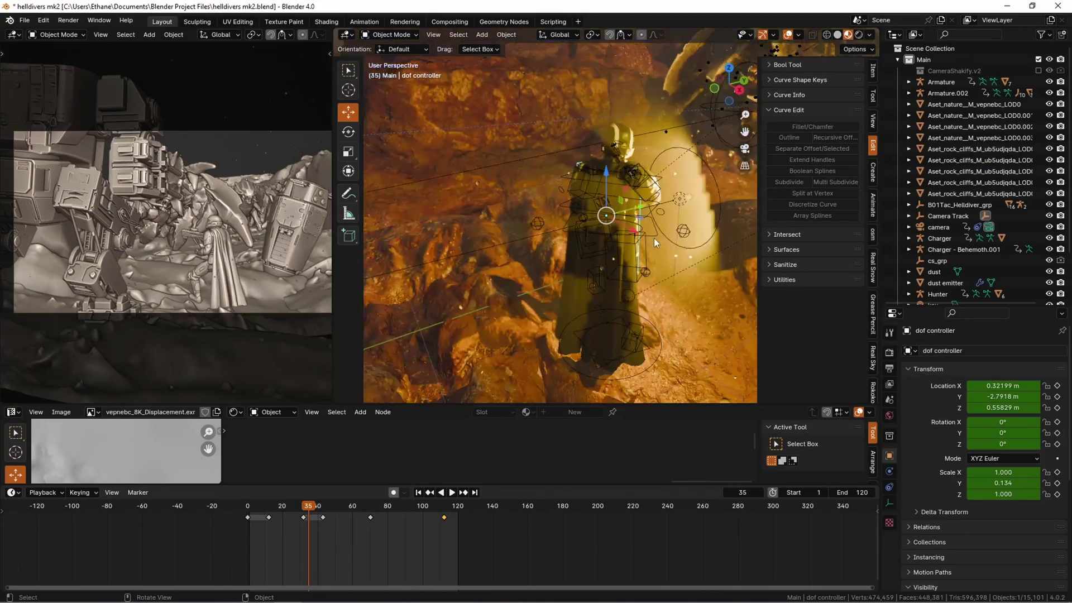
middle_click_drag(654, 237, 635, 238)
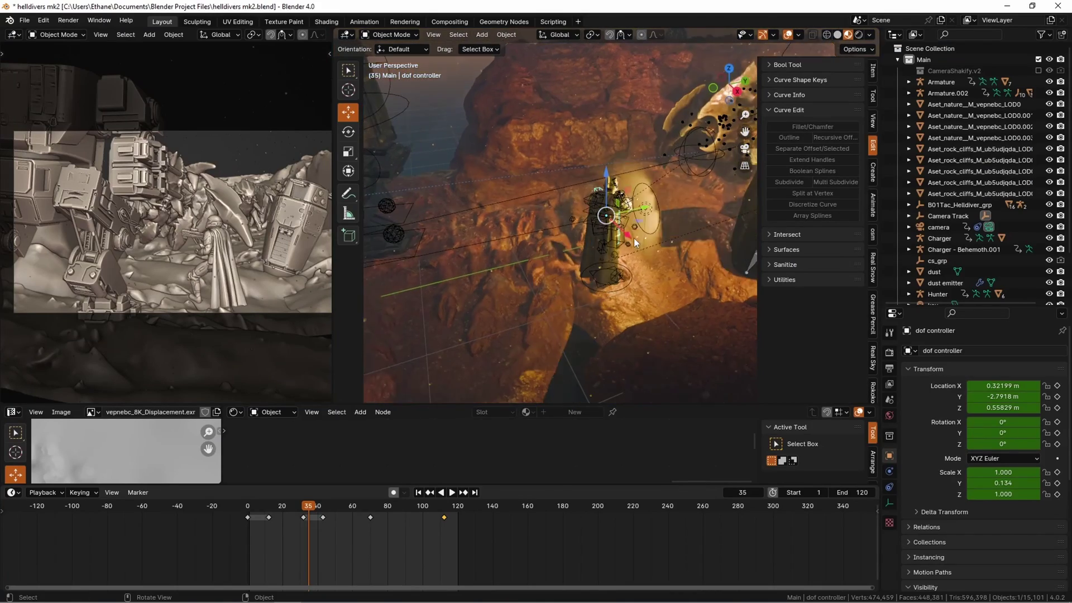
key("KP_0")
left_click(748, 35)
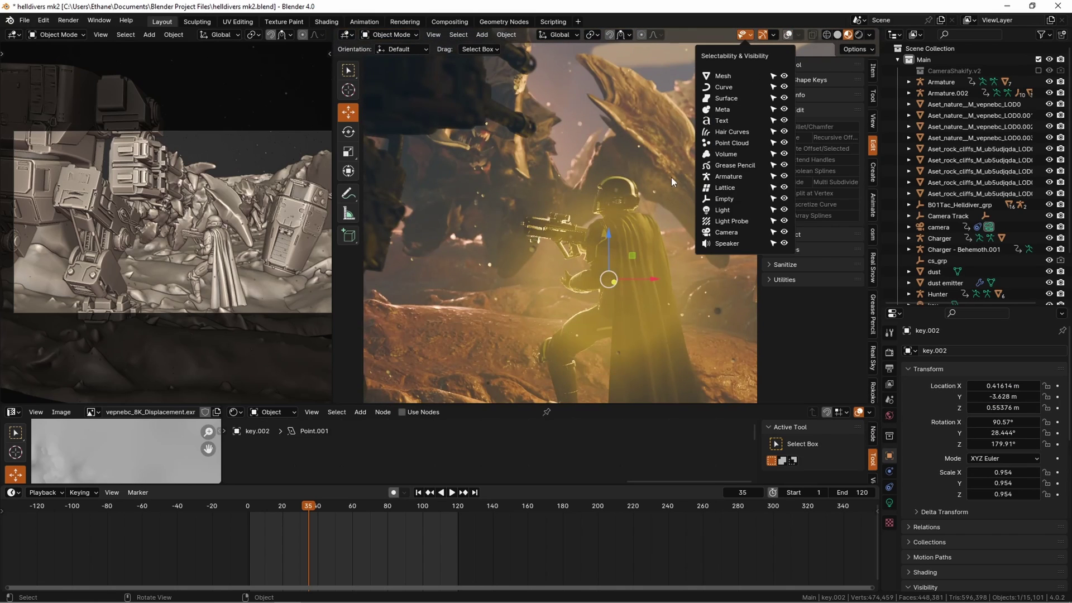
scroll(635, 220, "up", 3)
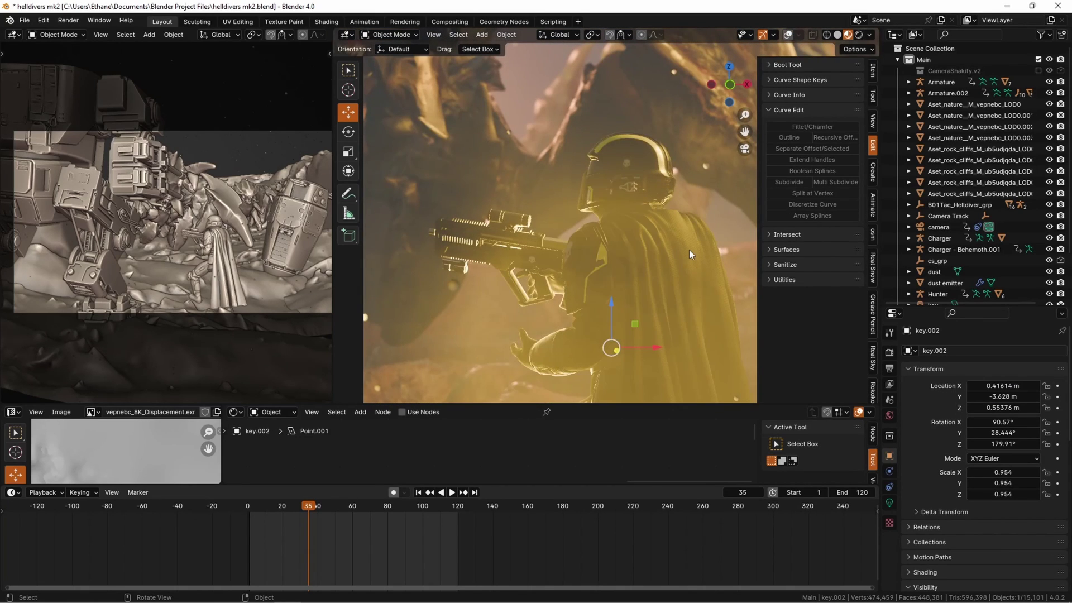
key("Delete")
key("ctrl+z")
scroll(645, 182, "up", 4)
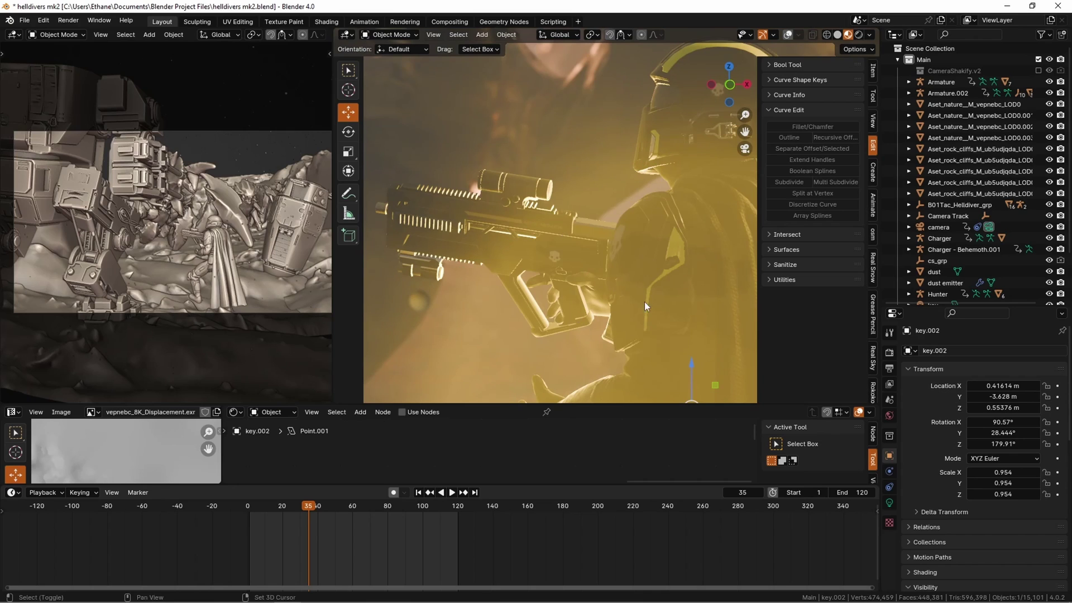
scroll(645, 302, "down", 4)
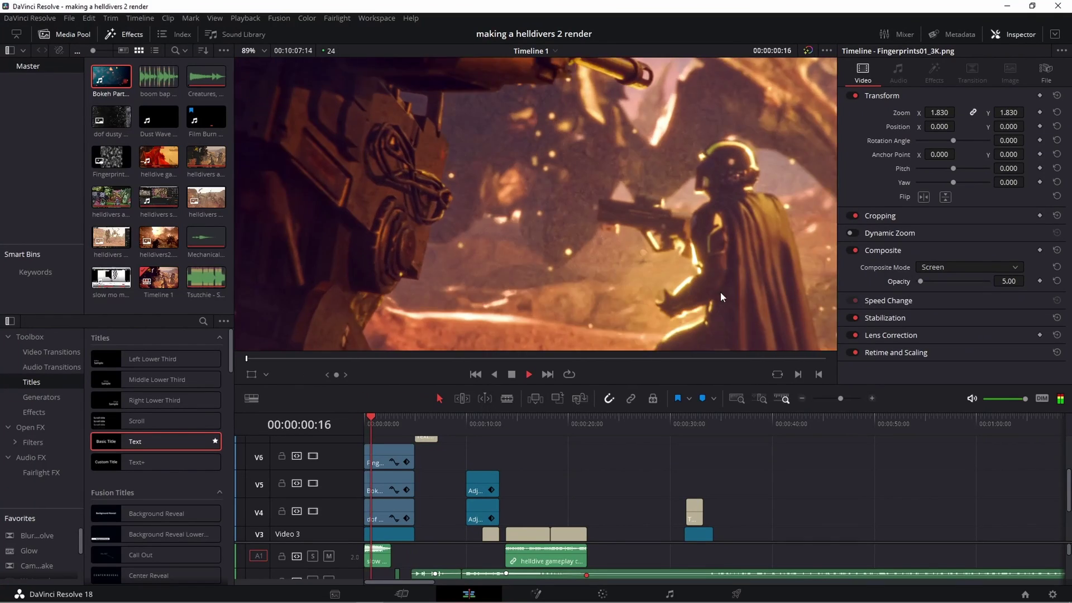
scroll(655, 216, "up", 3)
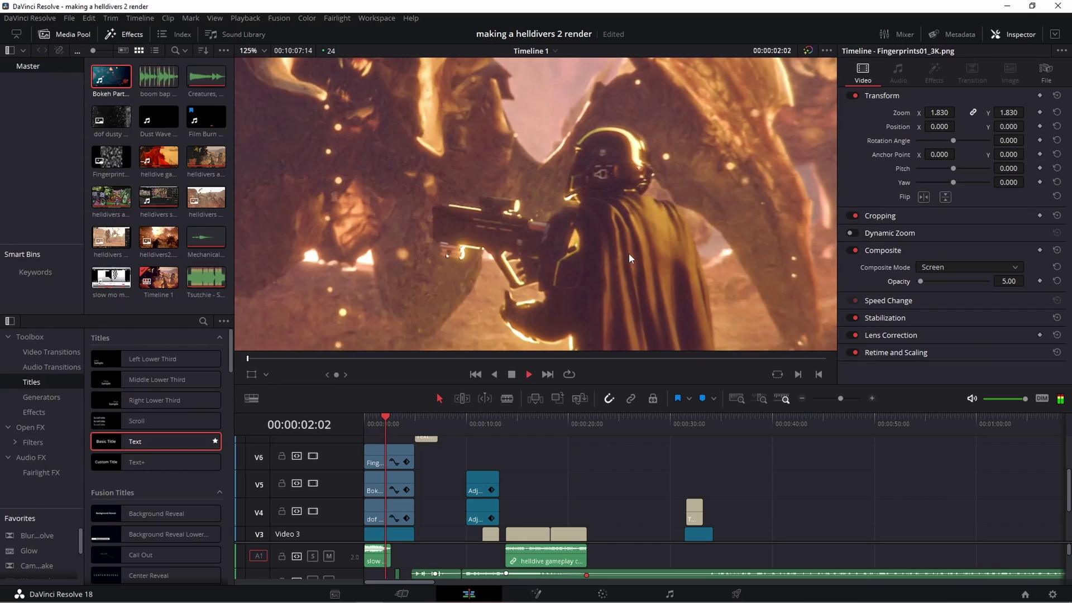
key("space")
scroll(627, 234, "up", 2)
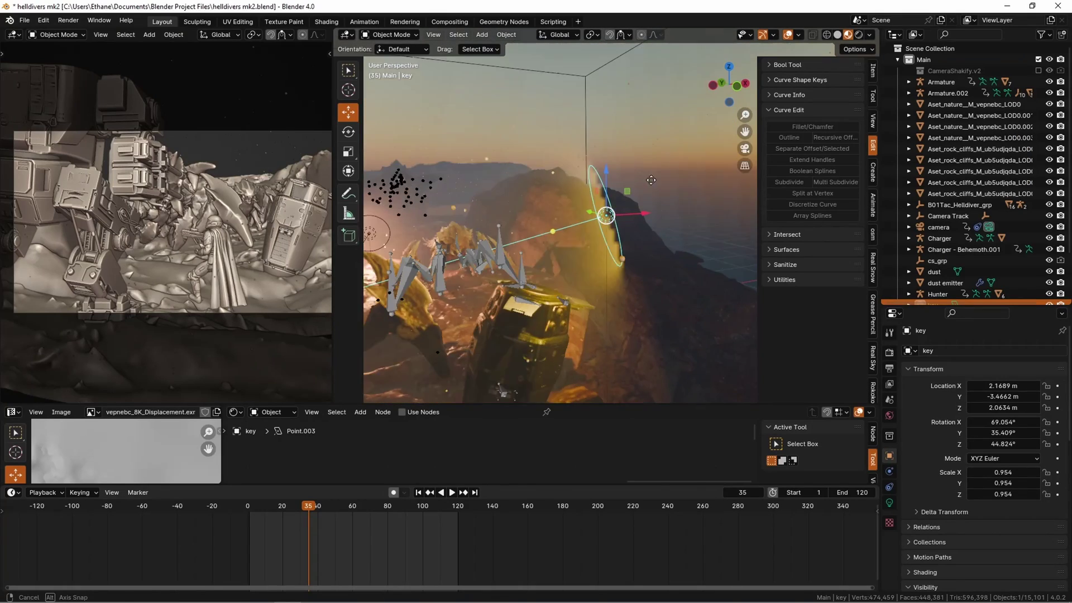
key("KP_0")
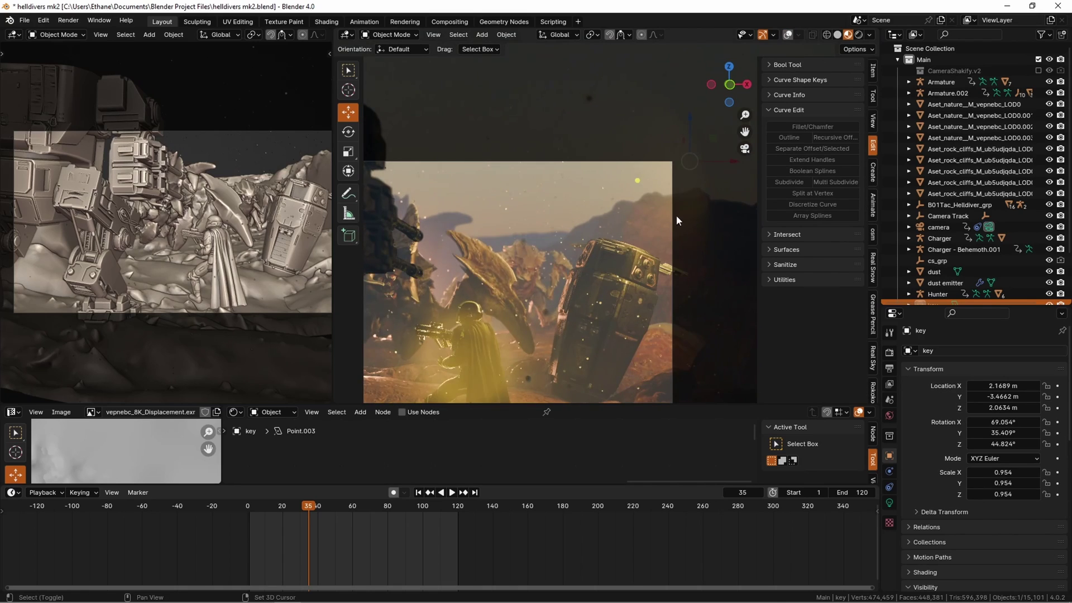
key("KP_Decimal")
middle_click_drag(599, 275, 651, 270)
left_click(651, 271)
scroll(676, 177, "down", 4)
left_click(707, 135)
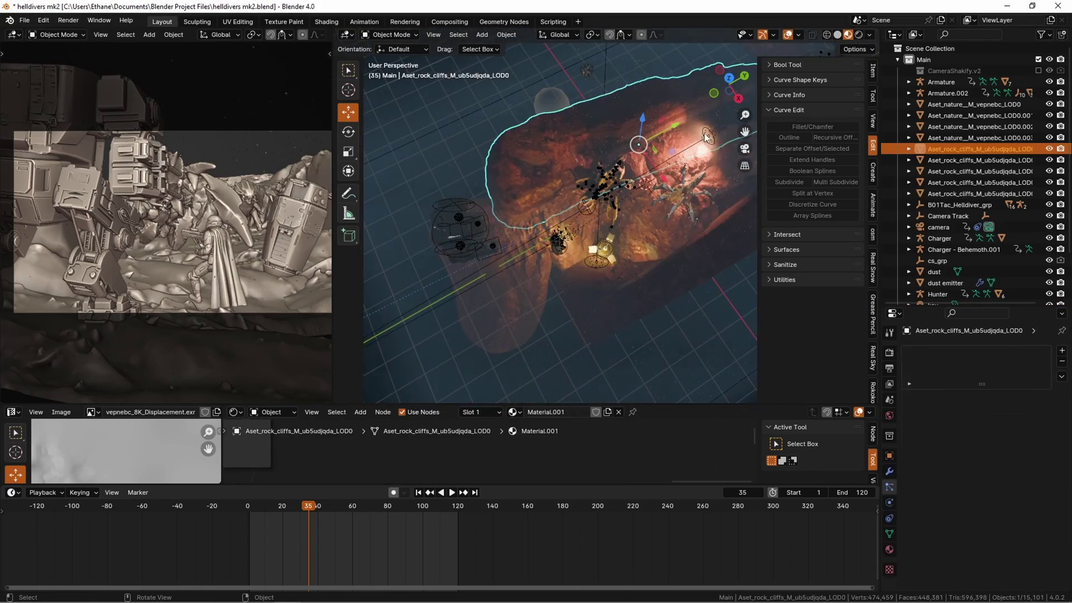
key("KP_Decimal")
middle_click_drag(707, 136, 675, 212)
key("KP_0")
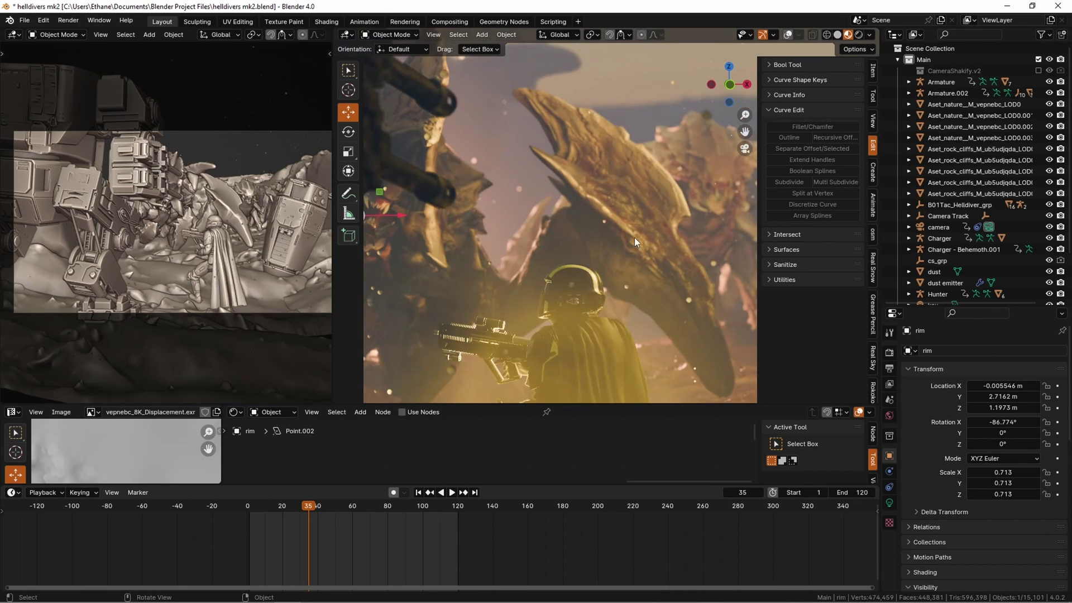
key("ctrl+z")
key("ctrl+shift+z")
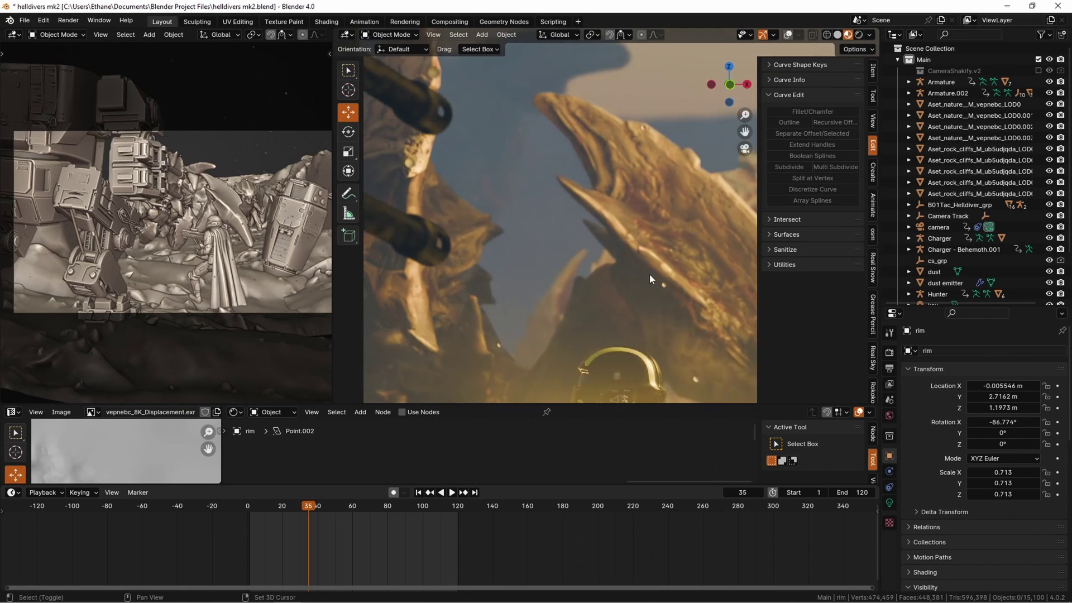
key("KP_0")
Step: Select the Charger Model and switch the viewport to the camera view
left_click(615, 154)
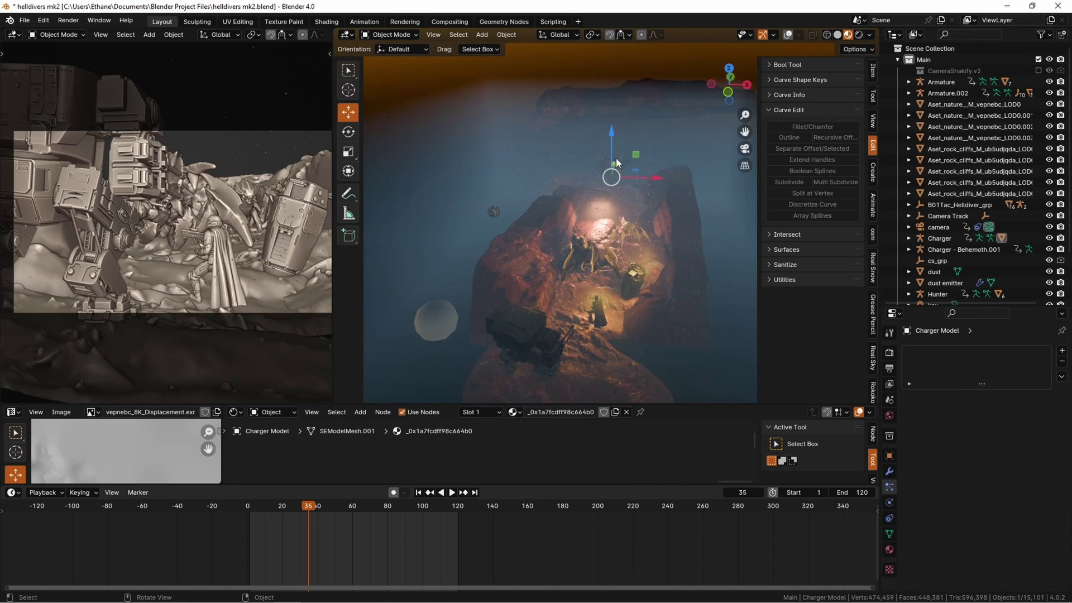
middle_click_drag(615, 158, 642, 182)
scroll(635, 239, "down", 10)
key("KP_0")
Step: Check the Nishita sky at 0.100 strength, save helldivers mk2.blend, and hide viewport overlays
left_click(890, 415)
key("ctrl+s")
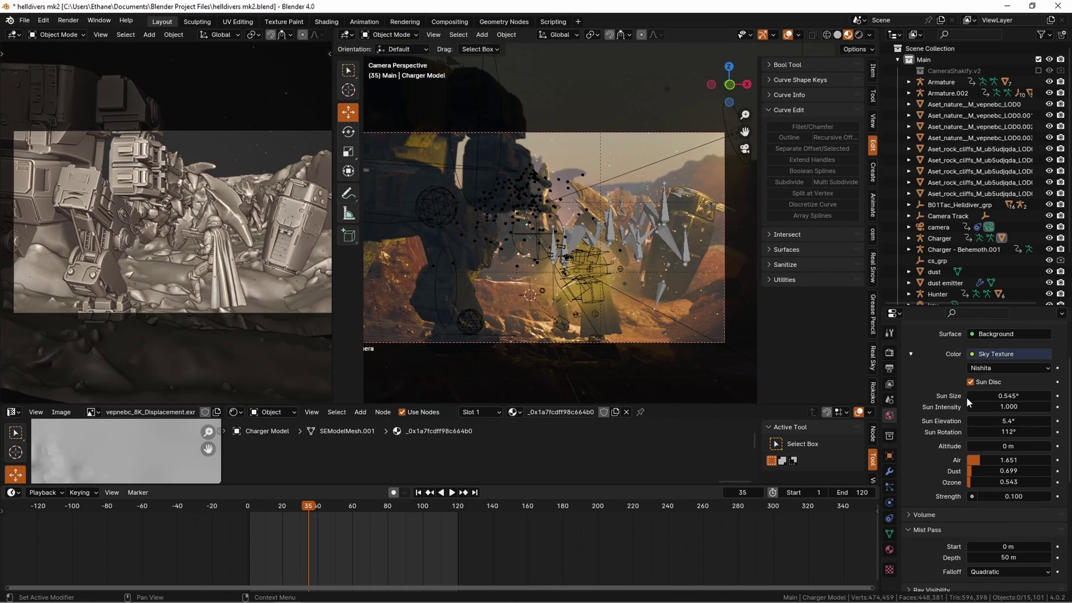
left_click(762, 34)
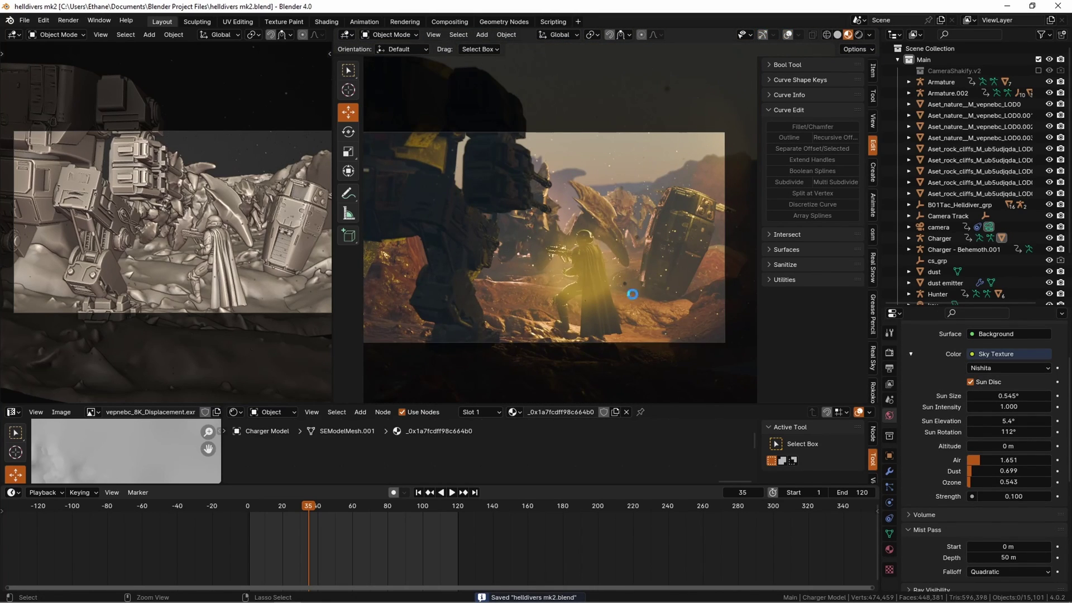
scroll(663, 307, "up", 1)
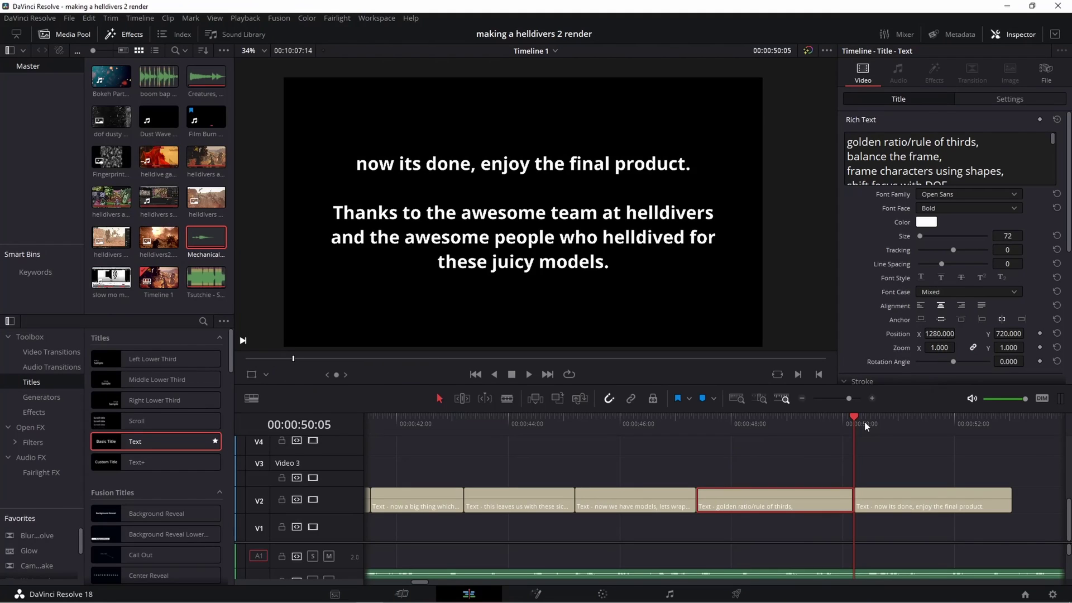